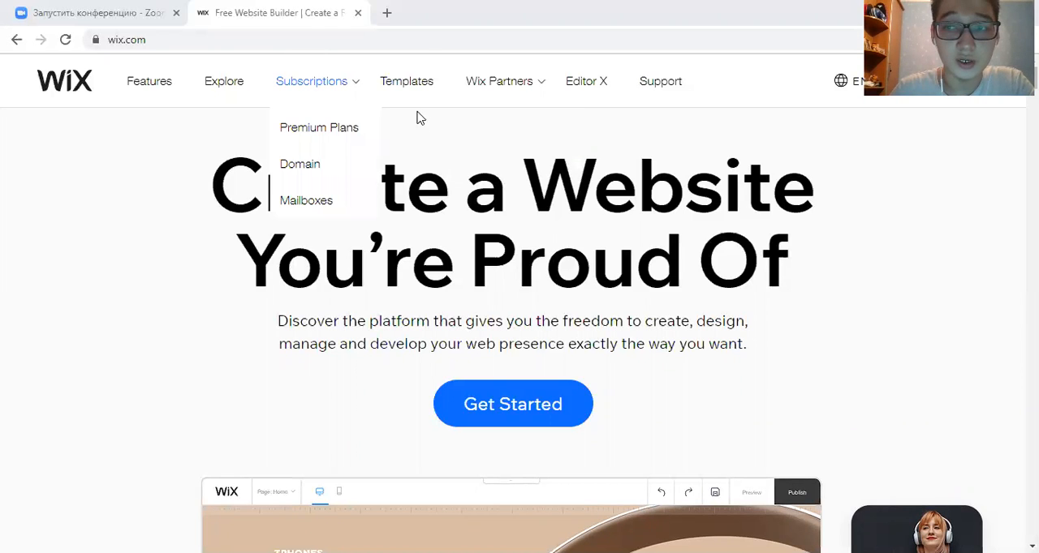
- Go from the Wix home page to the login page, display it in its original English, and log in with the saved credentials
left_click(161, 43)
key("End")
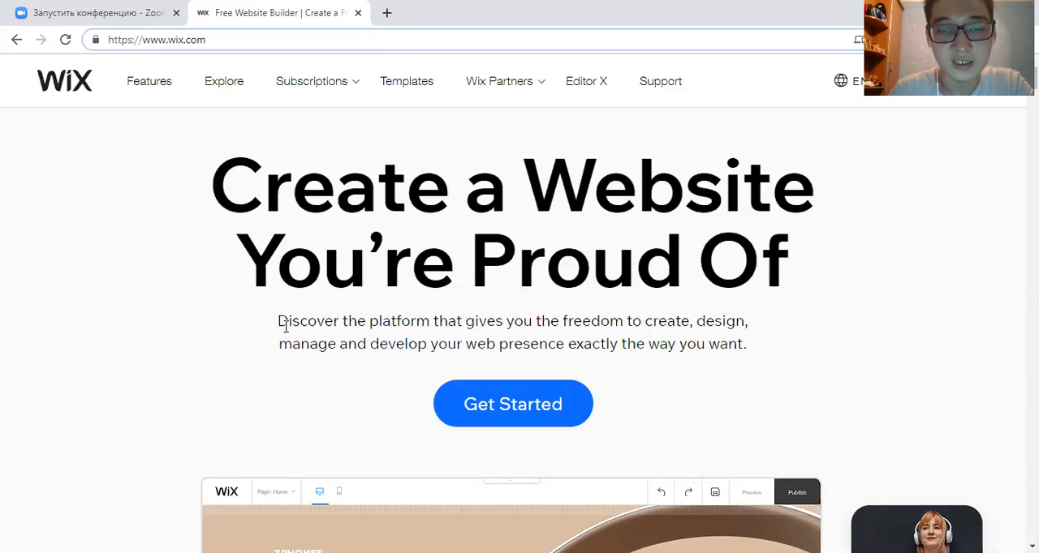
left_click(499, 410)
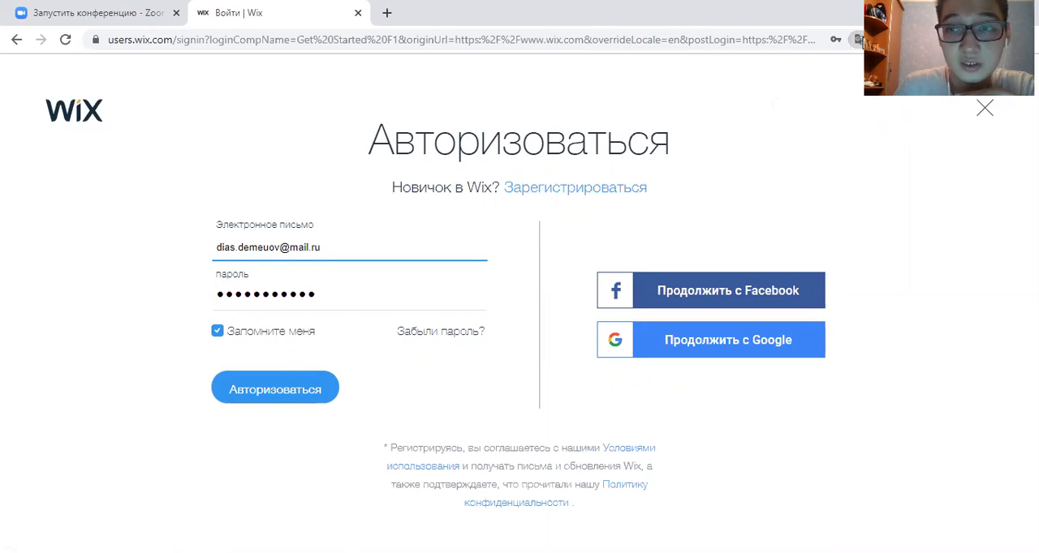
left_click(859, 39)
left_click(749, 106)
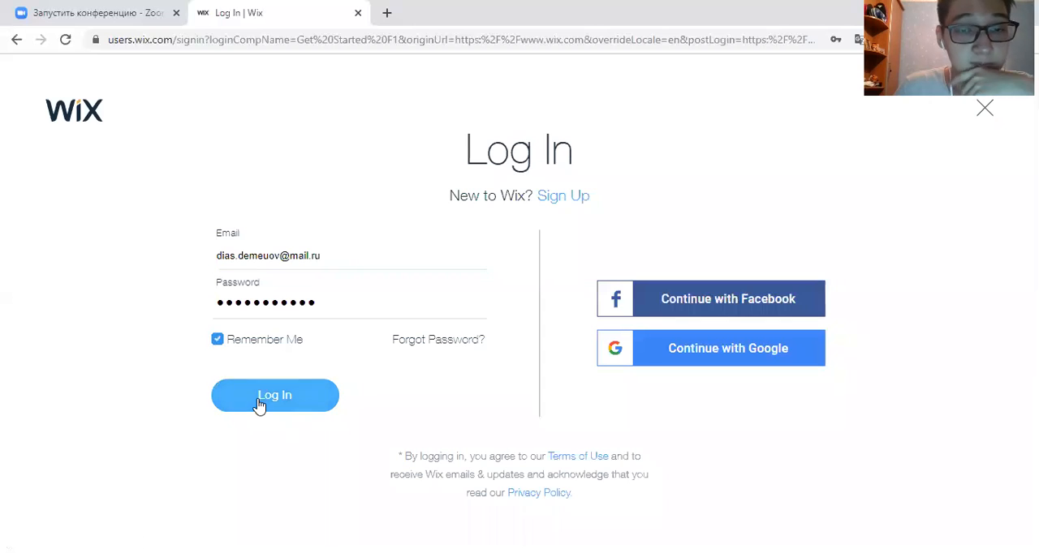
left_click(258, 403)
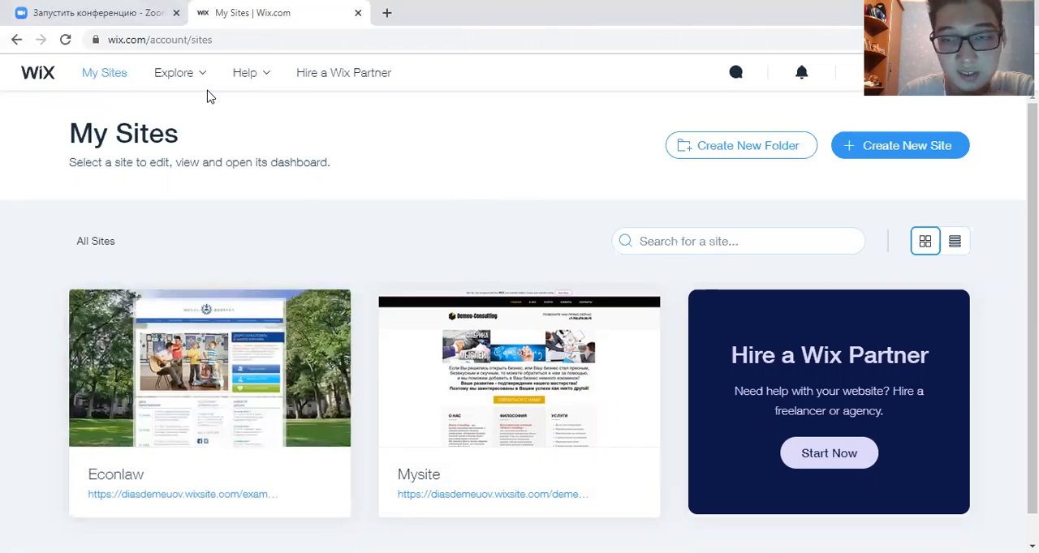
- Start creating a new Business website and choose to build it from a template with the Wix Editor
left_click(891, 158)
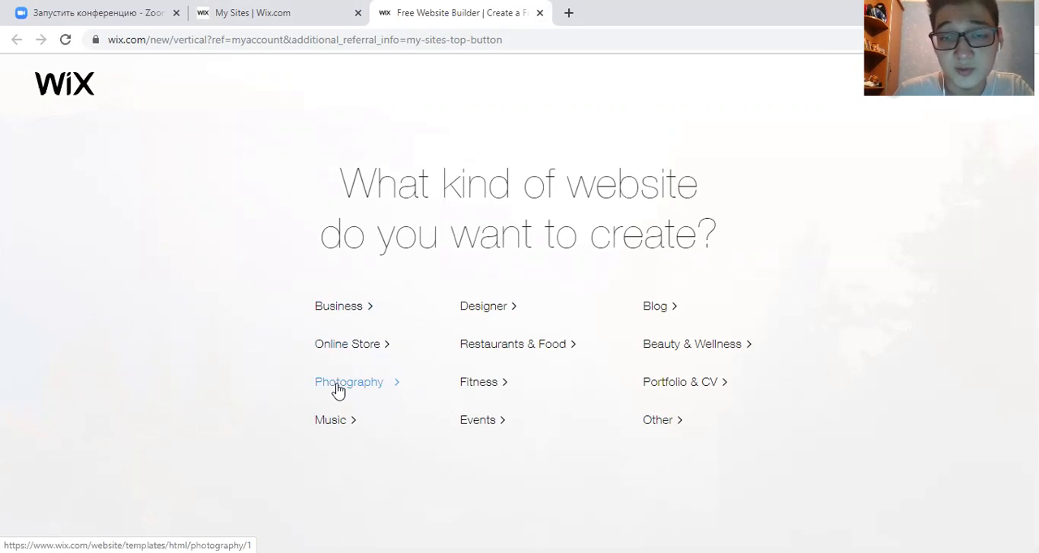
left_click(349, 306)
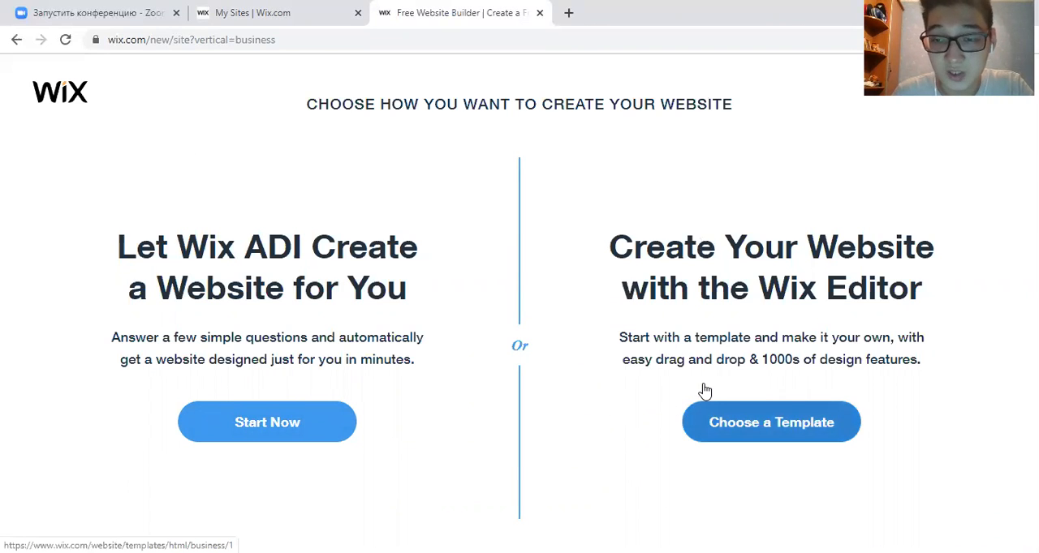
left_click(729, 423)
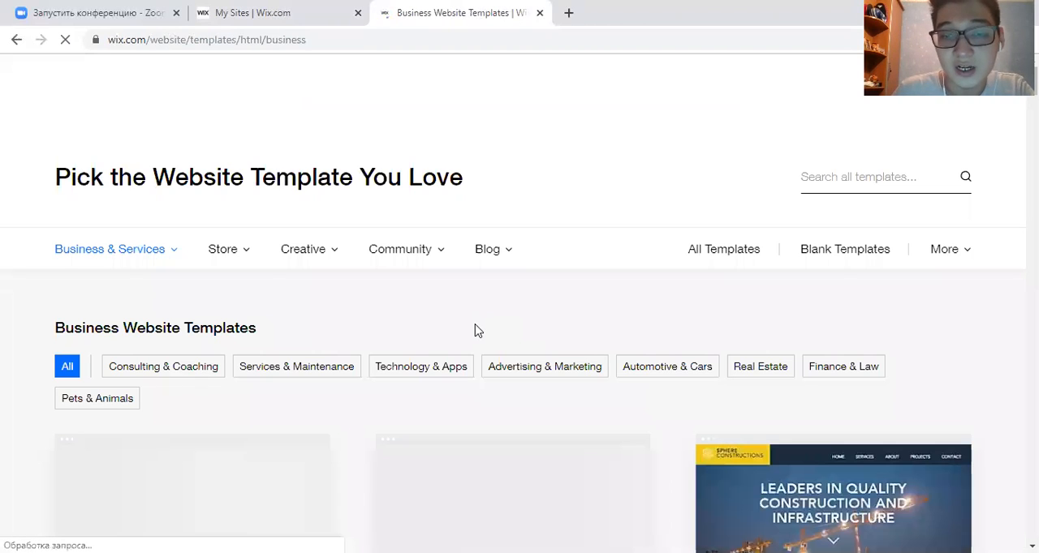
- Look through the business website templates and compare their designs
scroll(480, 331, "down", 2)
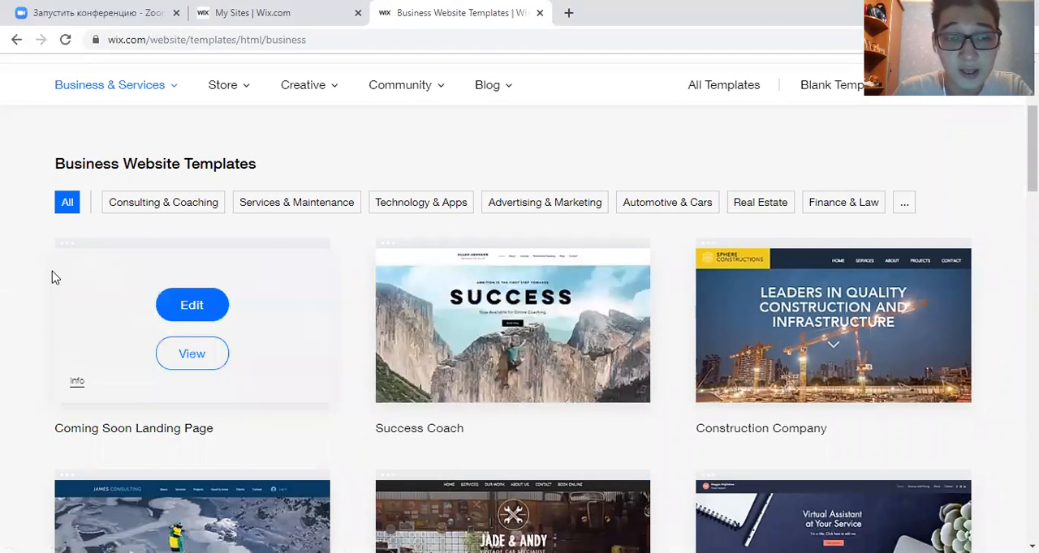
mouse_move(468, 321)
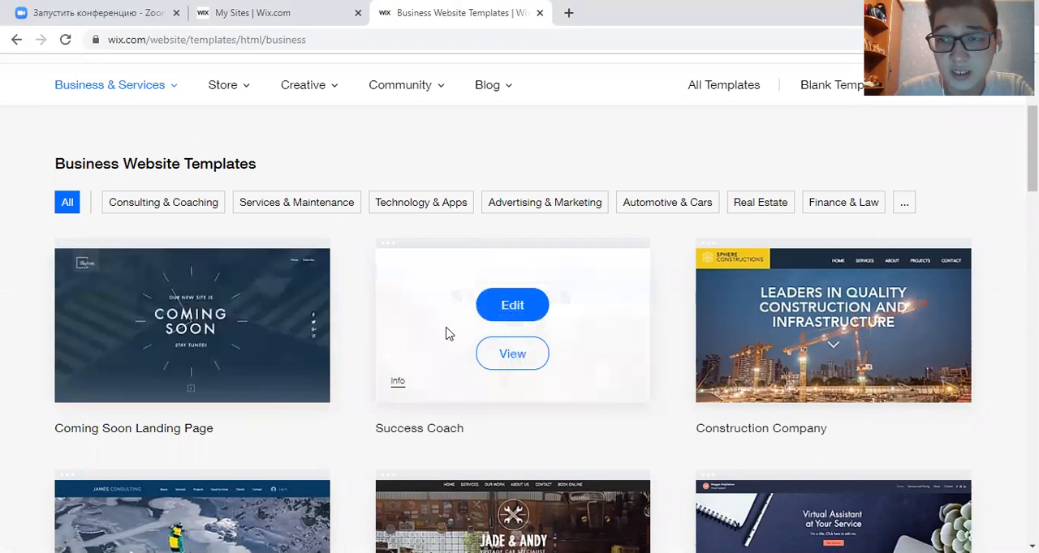
scroll(447, 301, "down", 2)
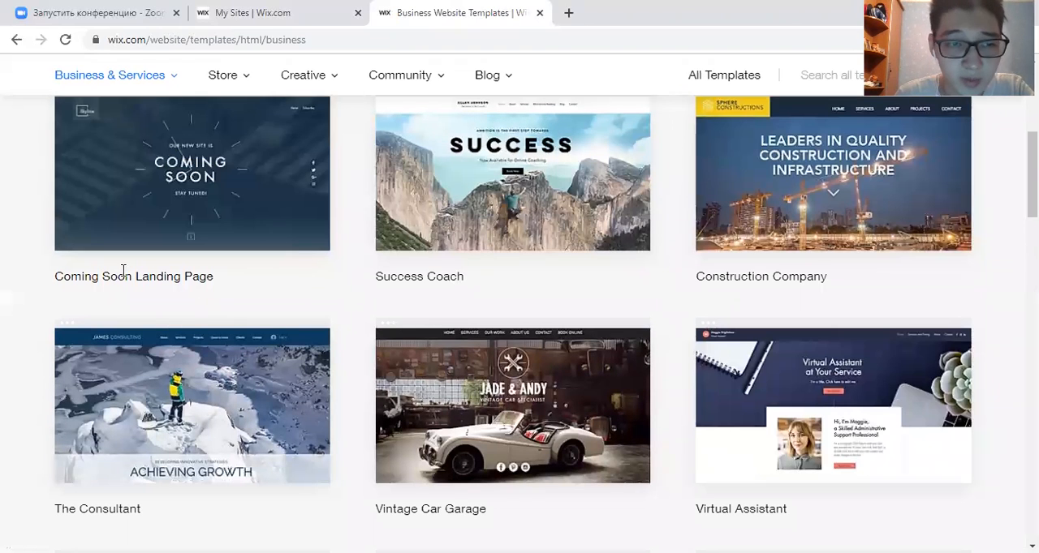
scroll(383, 312, "down", 2)
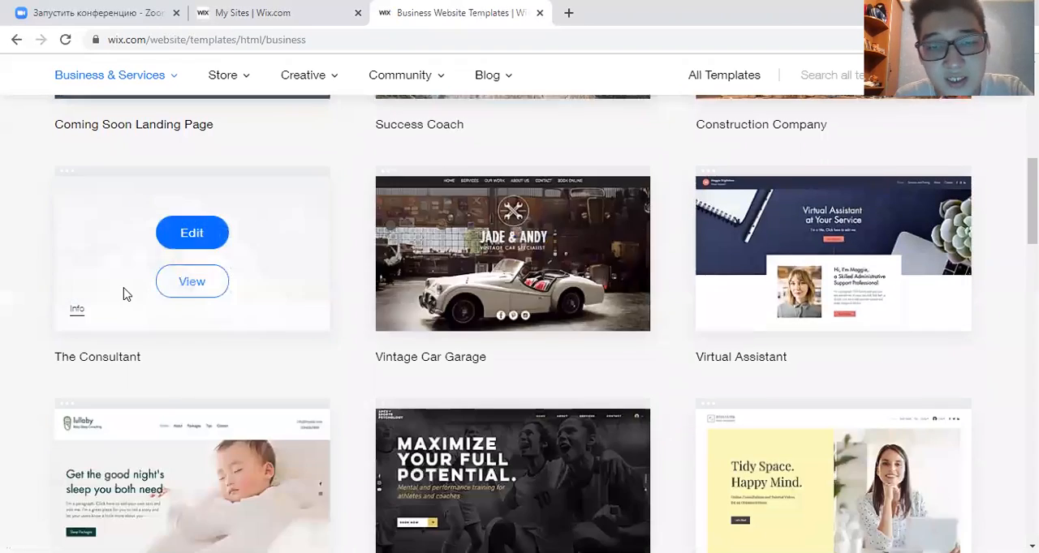
scroll(479, 306, "down", 3)
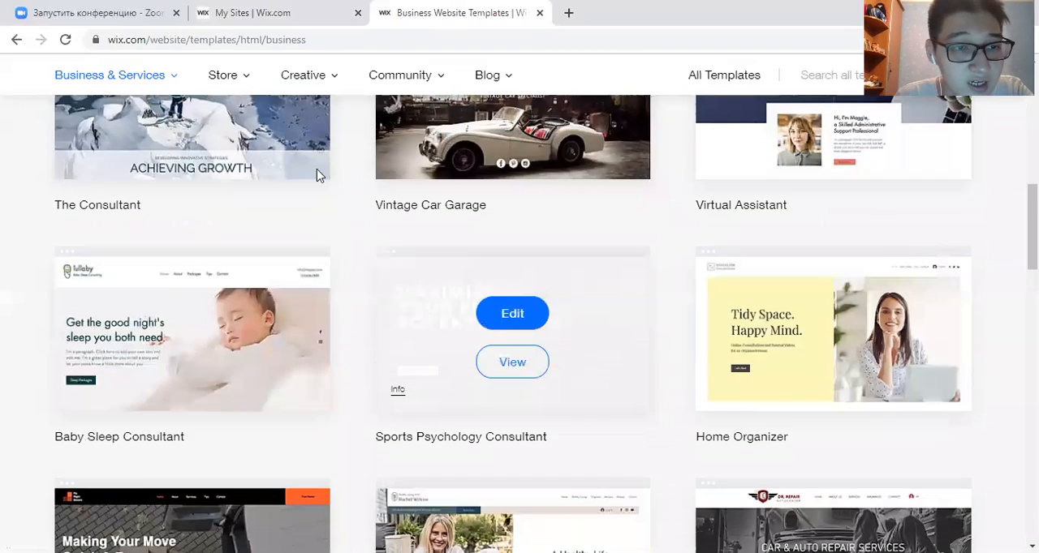
scroll(448, 312, "up", 3)
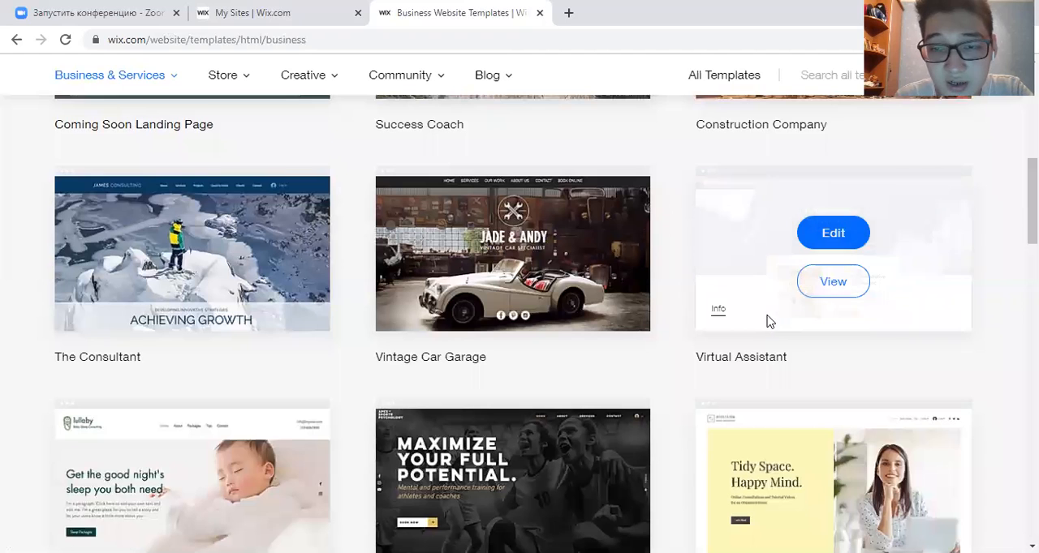
scroll(780, 318, "down", 3)
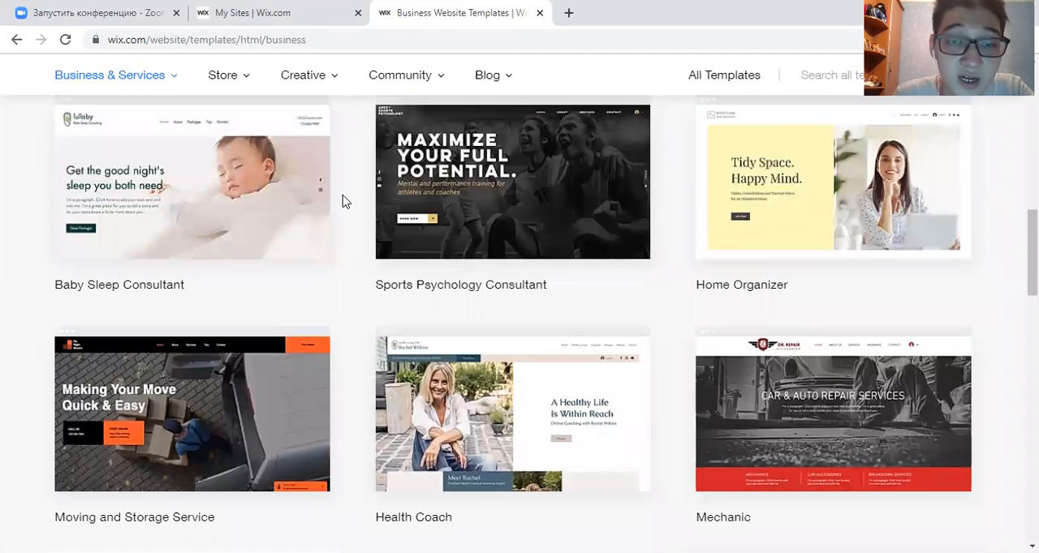
scroll(339, 203, "up", 3)
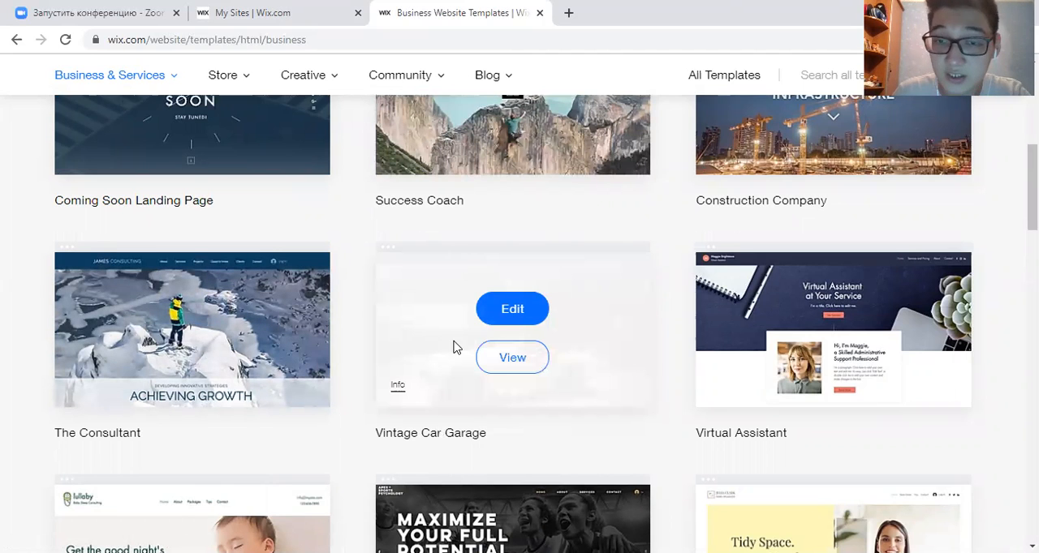
- Open the Vintage Car Garage template for editing and bring up the page translation options
left_click(519, 321)
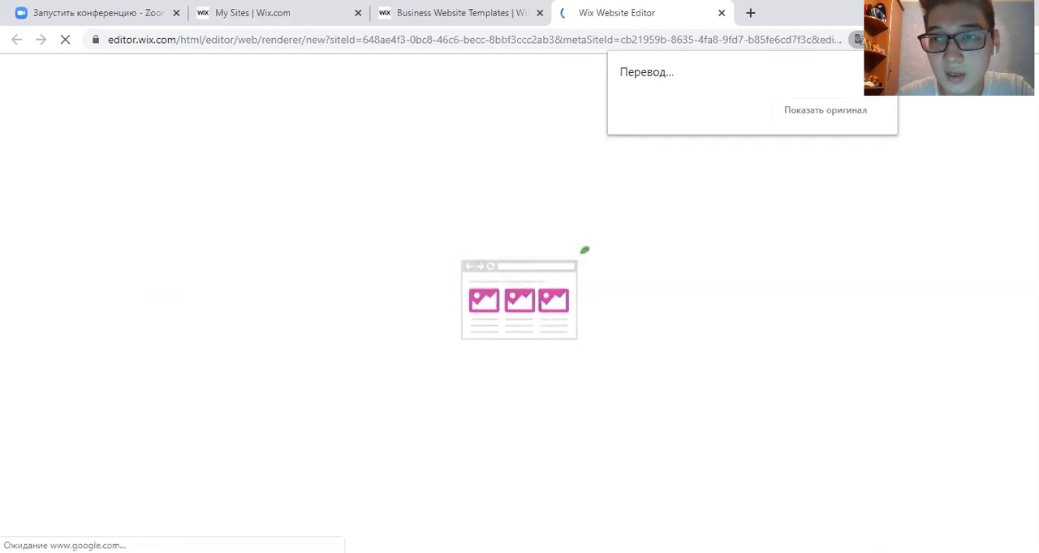
left_click(857, 40)
left_click(857, 40)
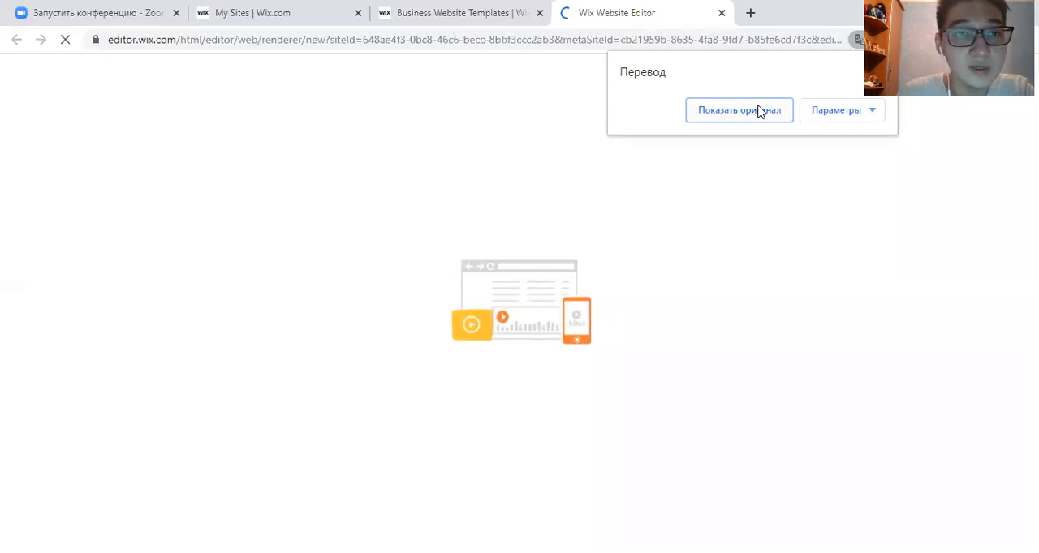
- Return to the My Sites page and select the existing Econlaw site to open its dashboard
left_click(214, 11)
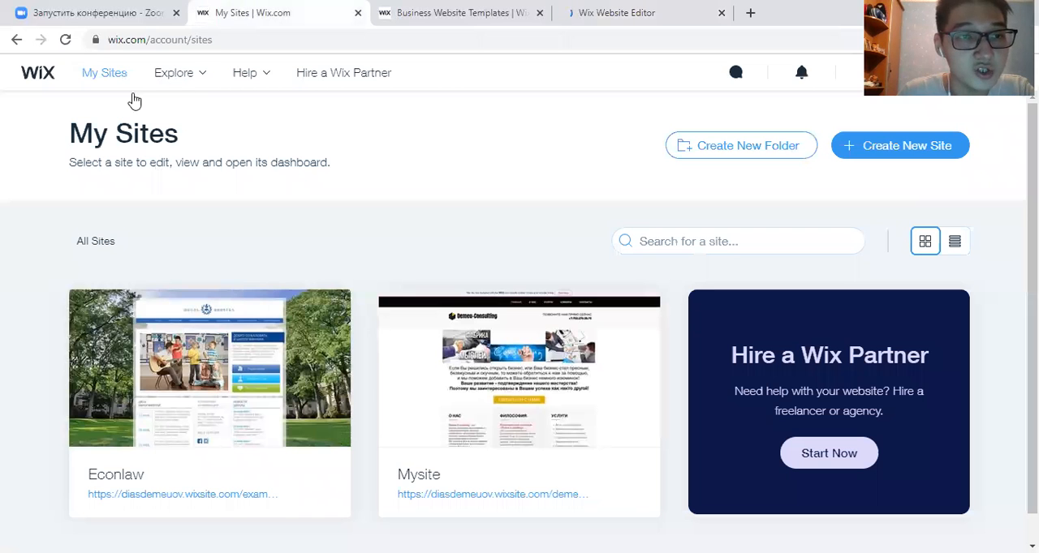
mouse_move(302, 383)
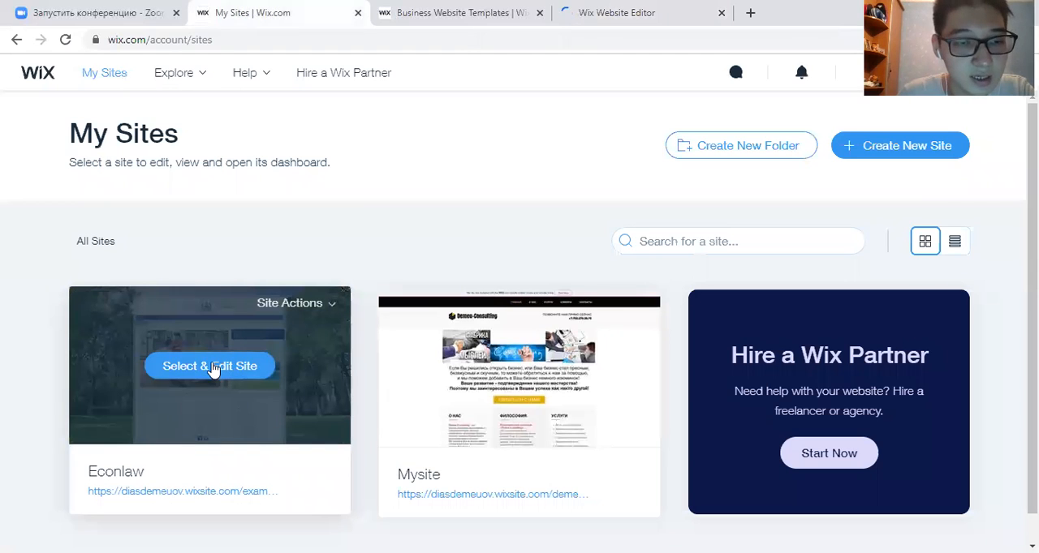
left_click(214, 367)
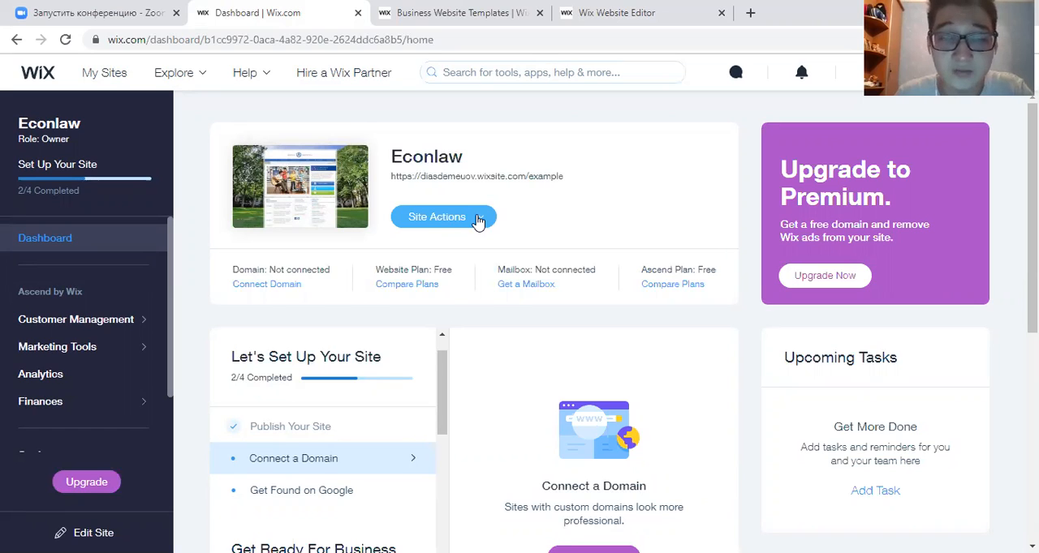
- Open the live version of the Econlaw site, review the dashboard's site actions, and highlight the live site's web address
left_click(464, 221)
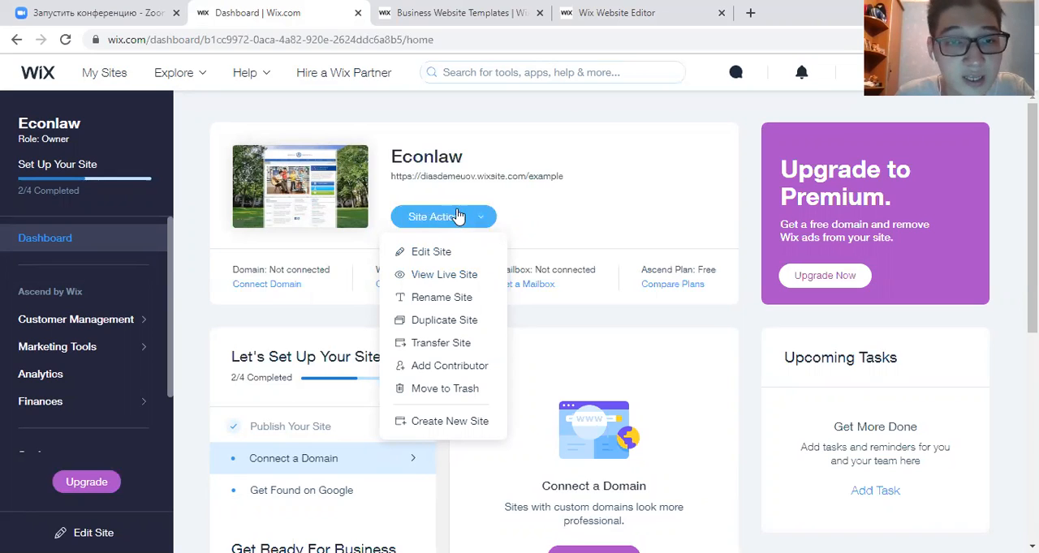
left_click(434, 276)
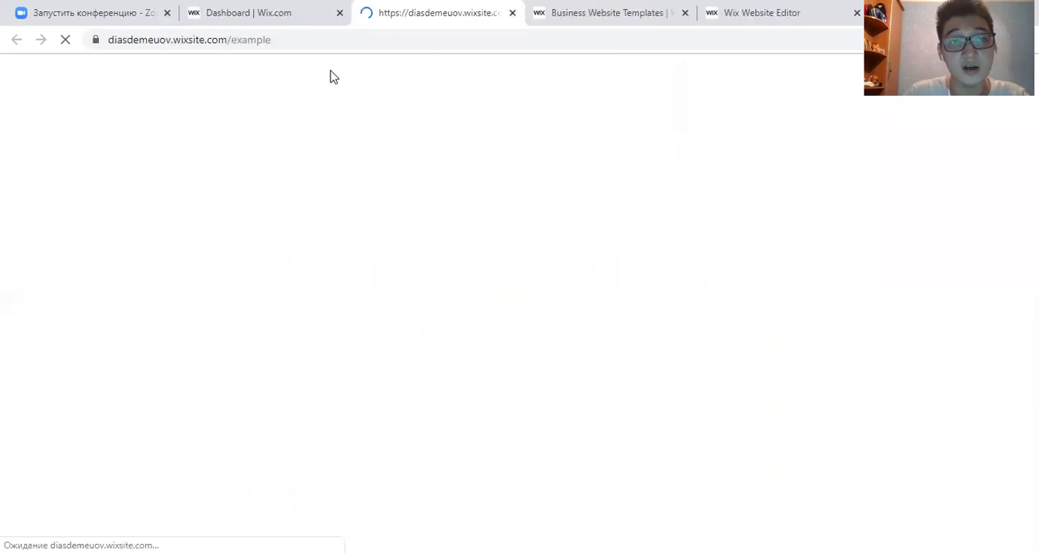
left_click(252, 13)
left_click(435, 221)
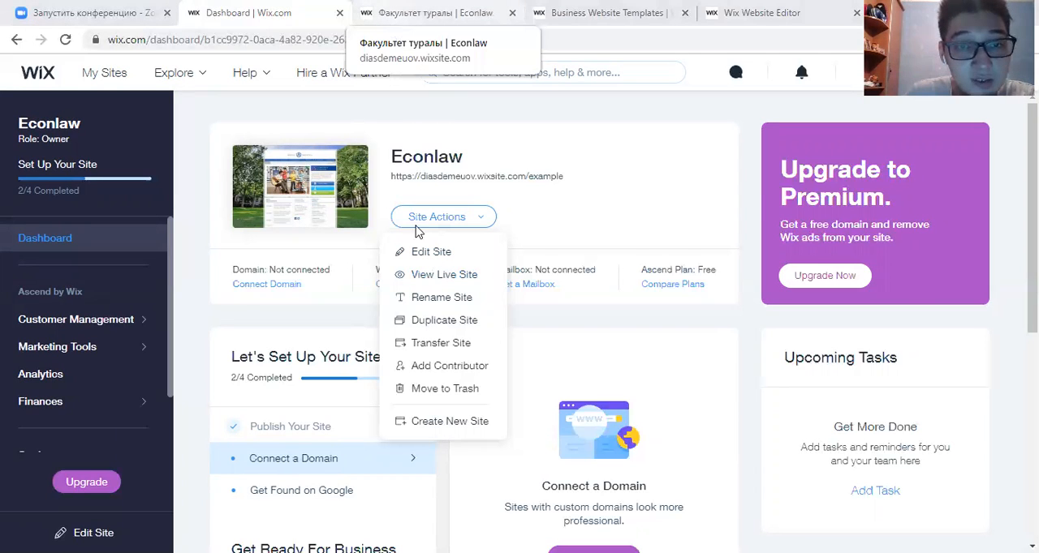
left_click(435, 13)
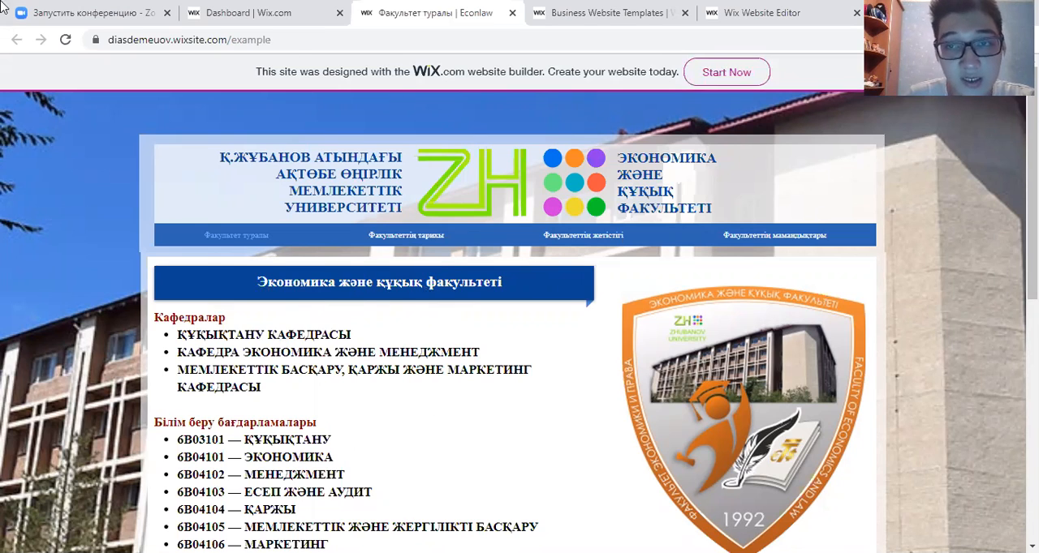
left_click_drag(284, 39, 115, 38)
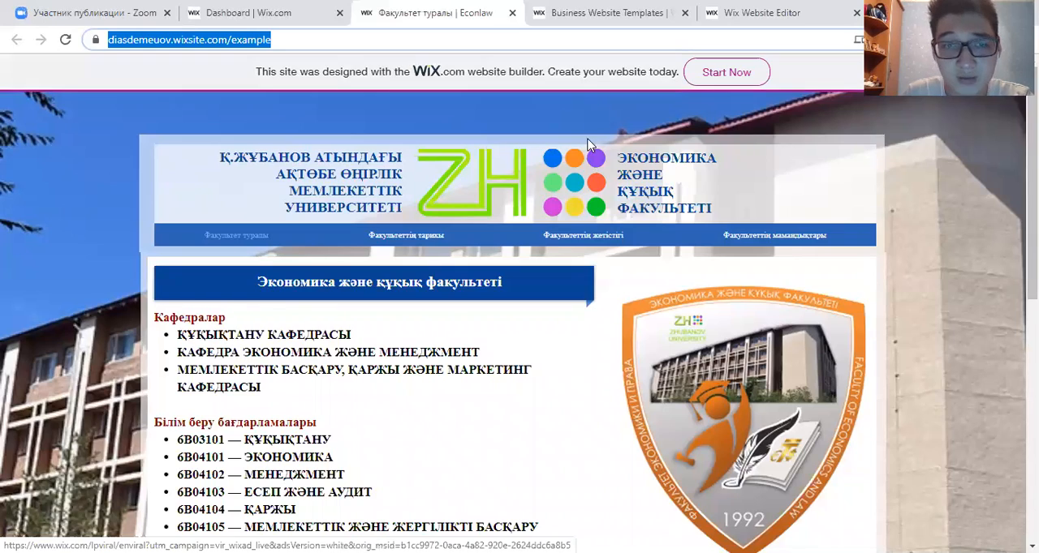
- Examine the live faculty home page from its header and programme list down to the staff contacts and footer
scroll(527, 170, "down", 3)
left_click(341, 213)
scroll(340, 213, "up", 2)
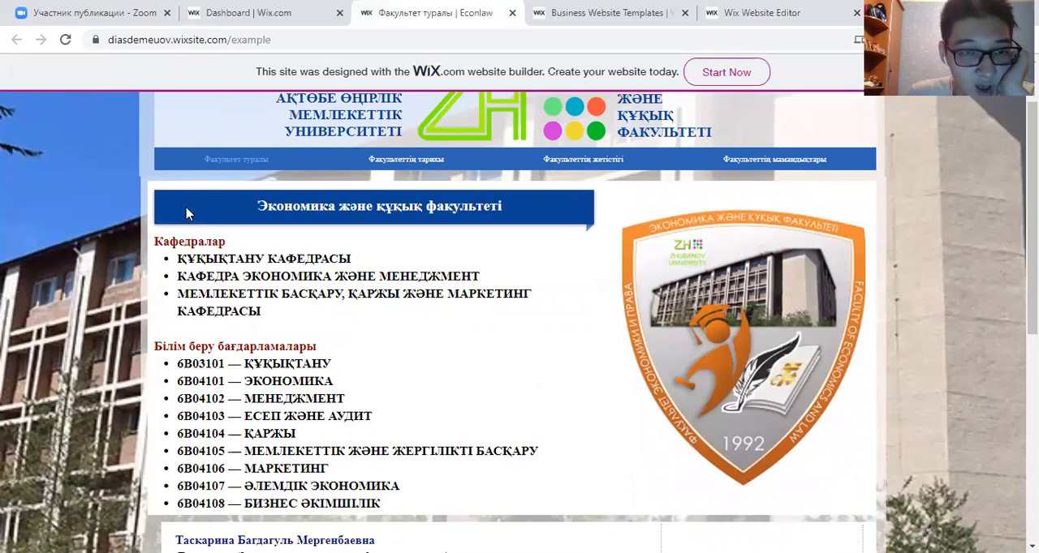
scroll(187, 213, "up", 1)
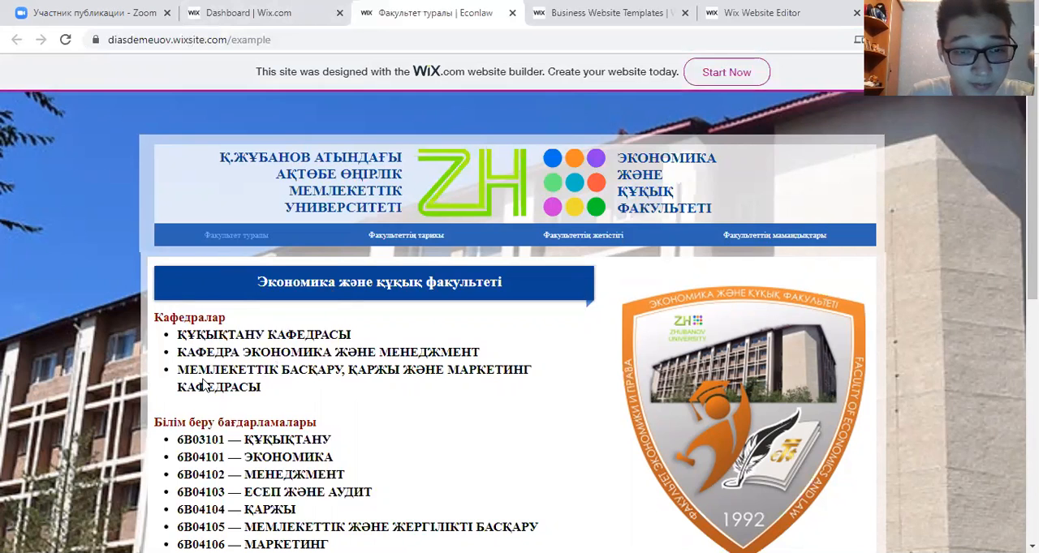
scroll(203, 381, "down", 1)
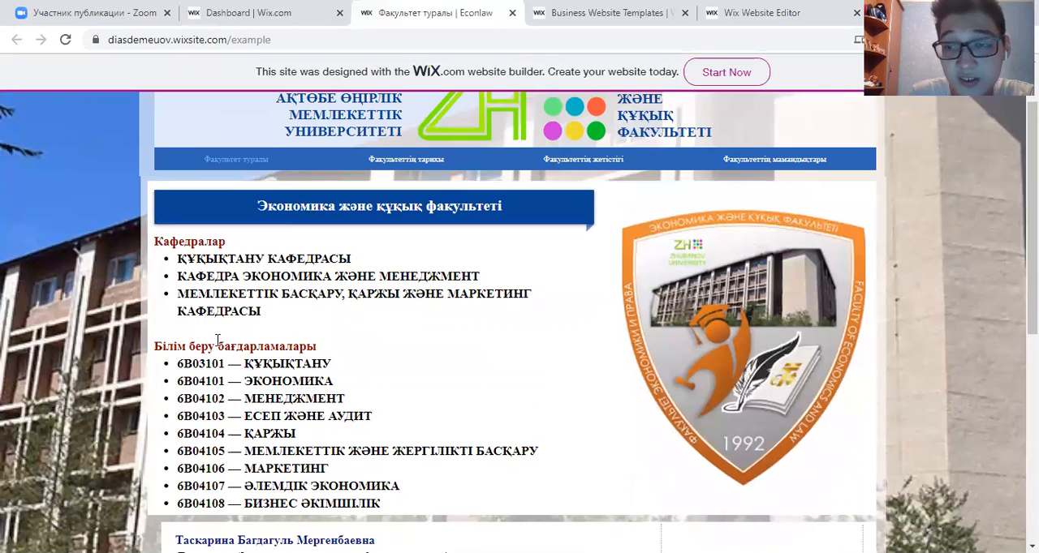
scroll(500, 374, "down", 3)
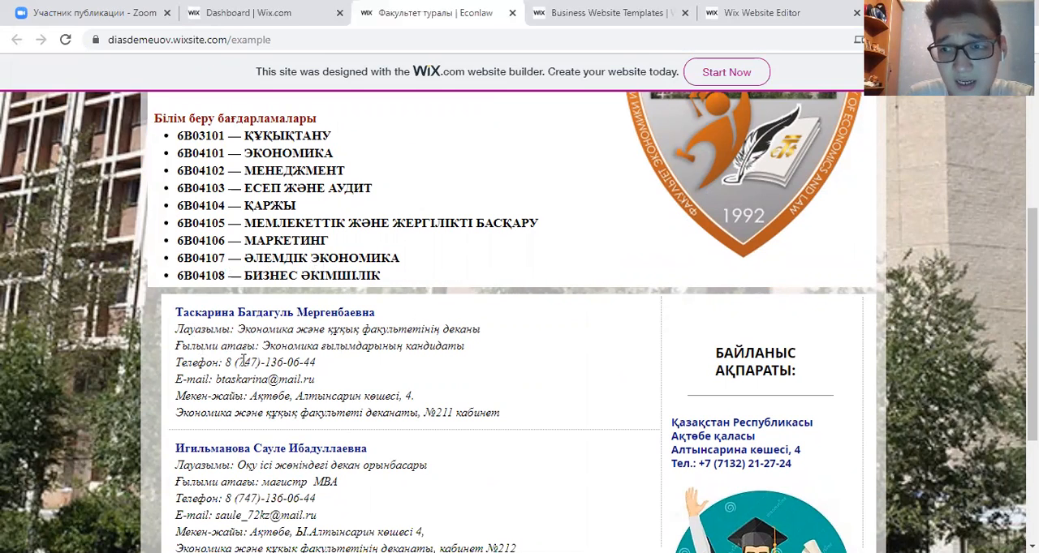
scroll(636, 354, "down", 3)
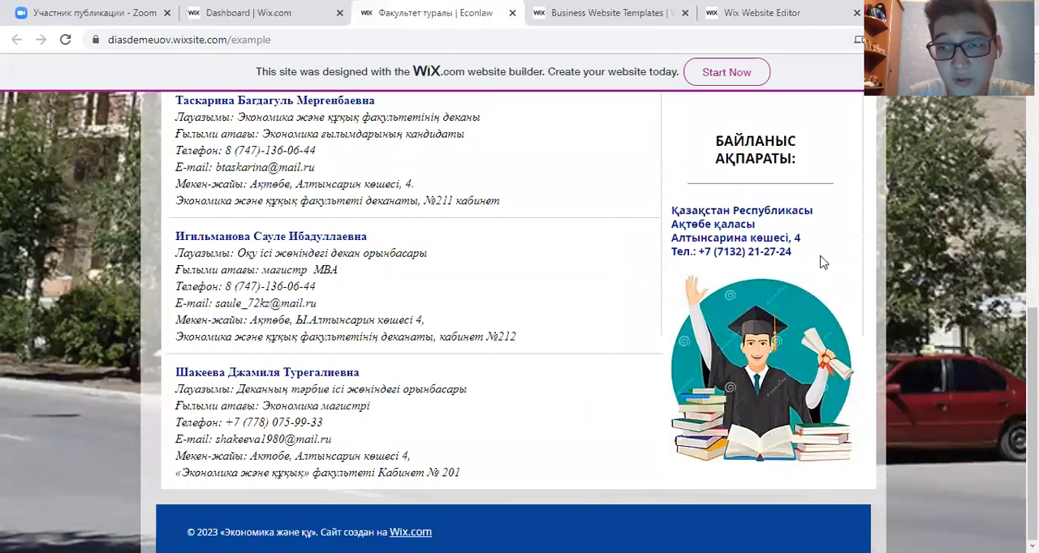
left_click(714, 286)
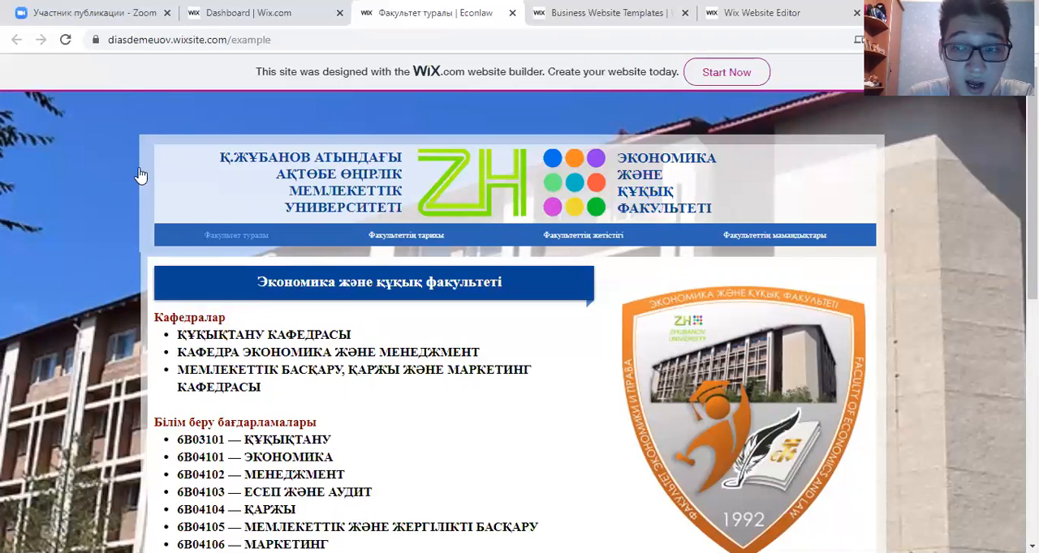
scroll(269, 301, "down", 10)
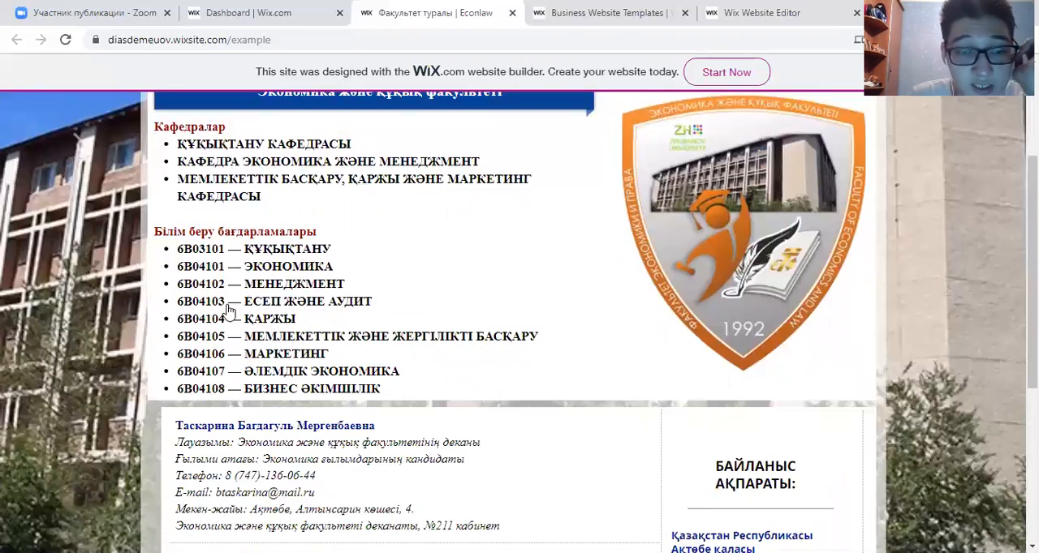
scroll(285, 365, "up", 10)
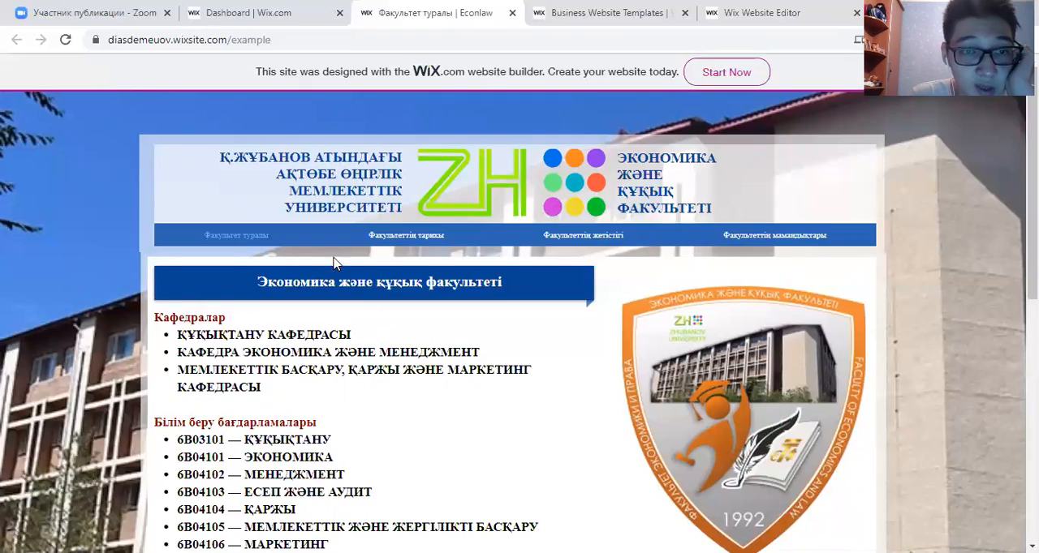
- Open the faculty history page of the live site and read through its text and programme list
left_click(384, 238)
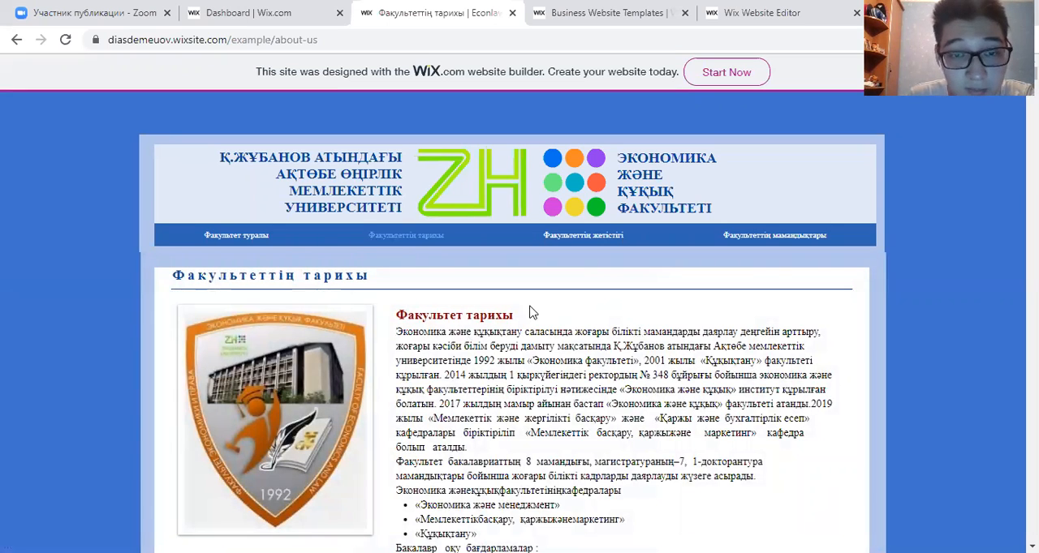
scroll(534, 388, "down", 1)
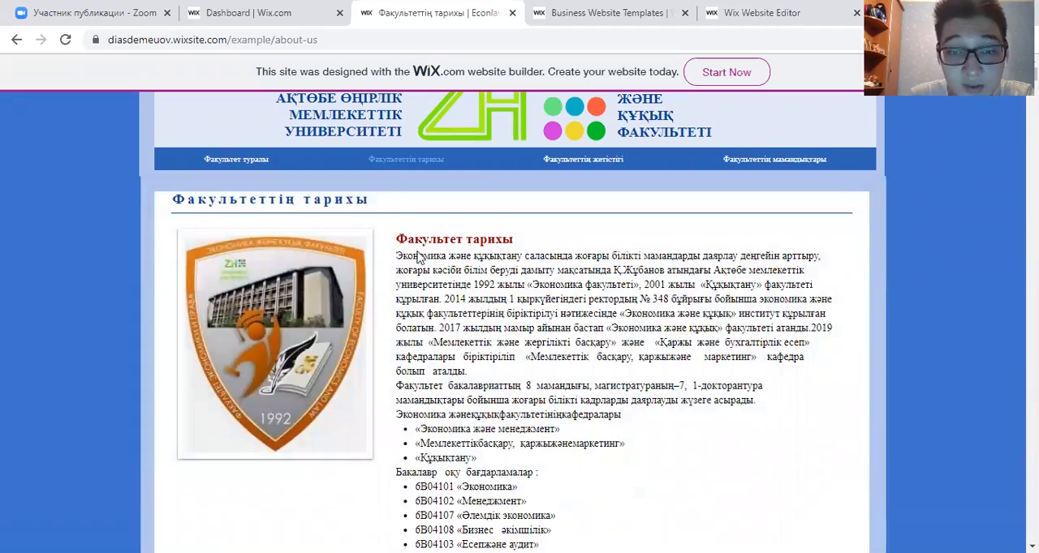
scroll(418, 256, "down", 15)
scroll(499, 249, "down", 6)
scroll(499, 249, "down", 2)
scroll(471, 244, "up", 20)
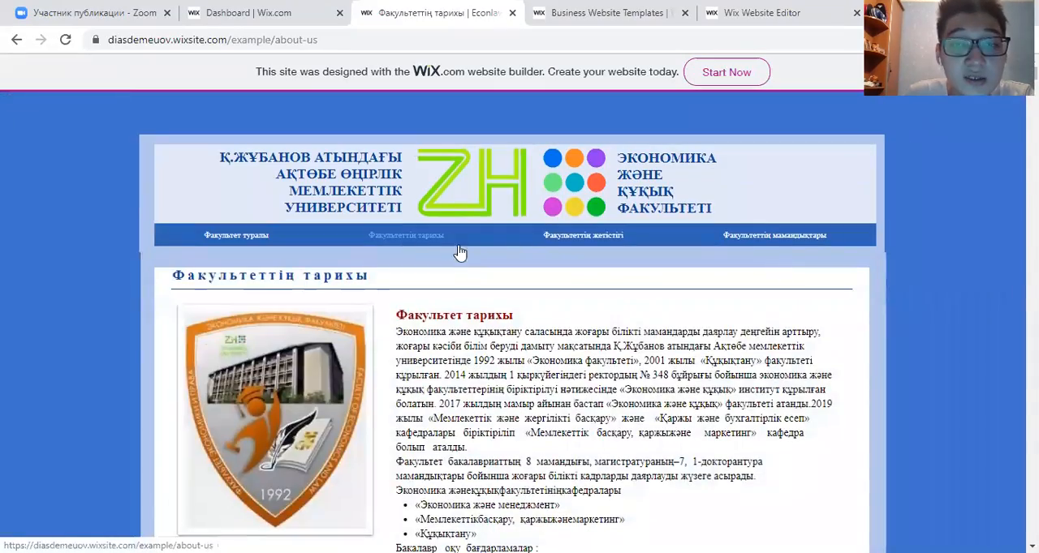
- Open the faculty achievements page of the live site and view its text and group photo
left_click(564, 243)
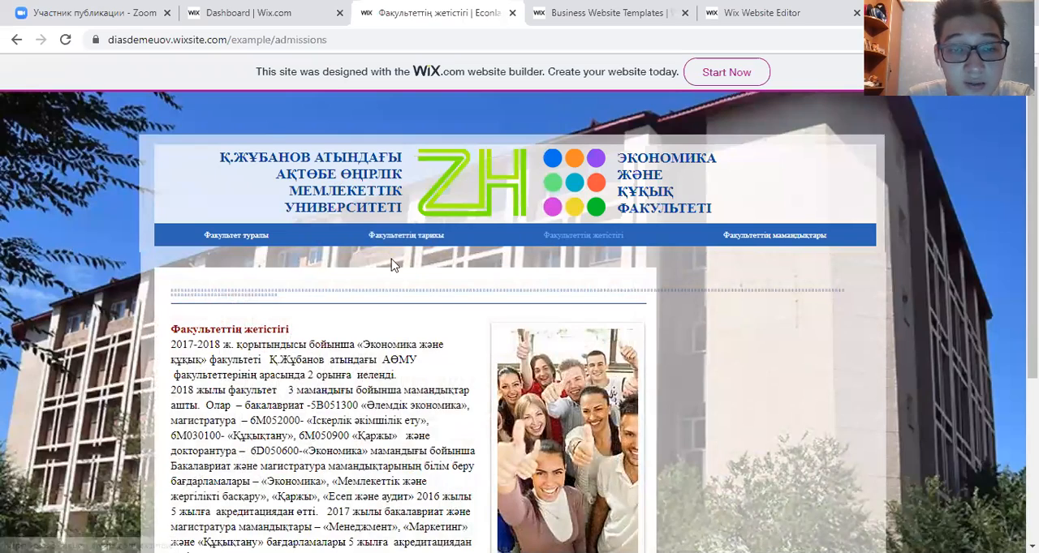
scroll(410, 297, "down", 2)
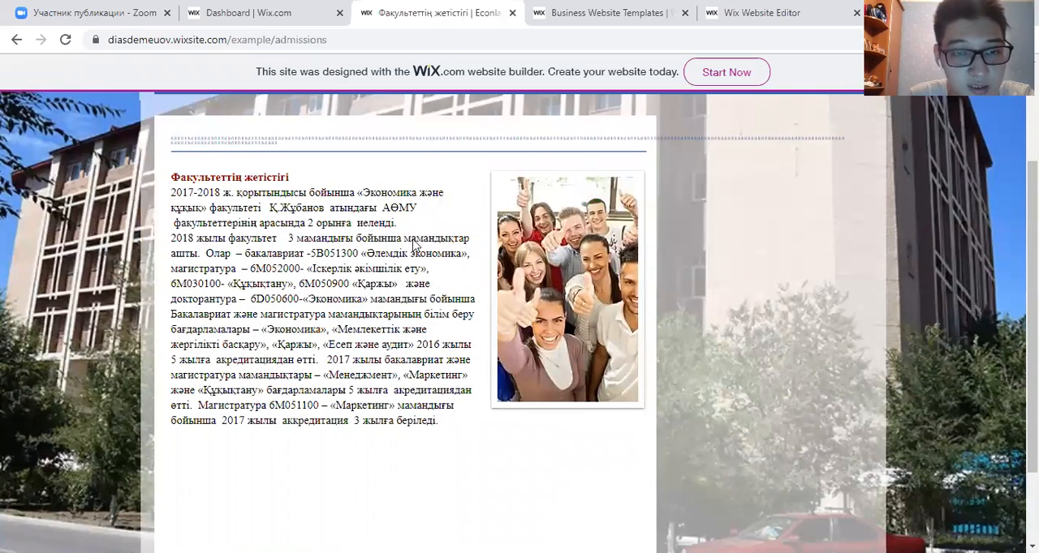
scroll(512, 238, "up", 2)
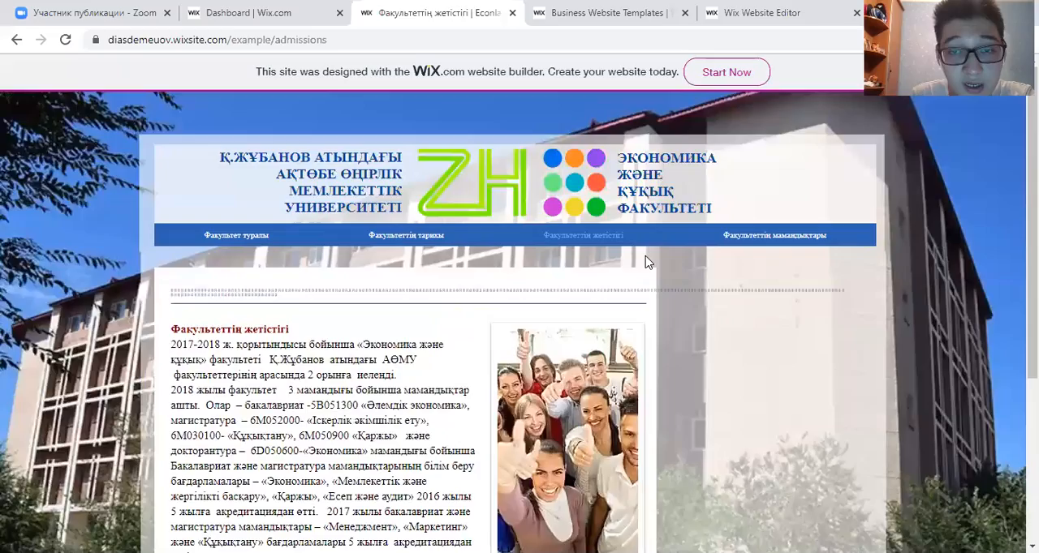
- Open the faculty specialties page of the live site and view the start of its educational programme list
left_click(745, 242)
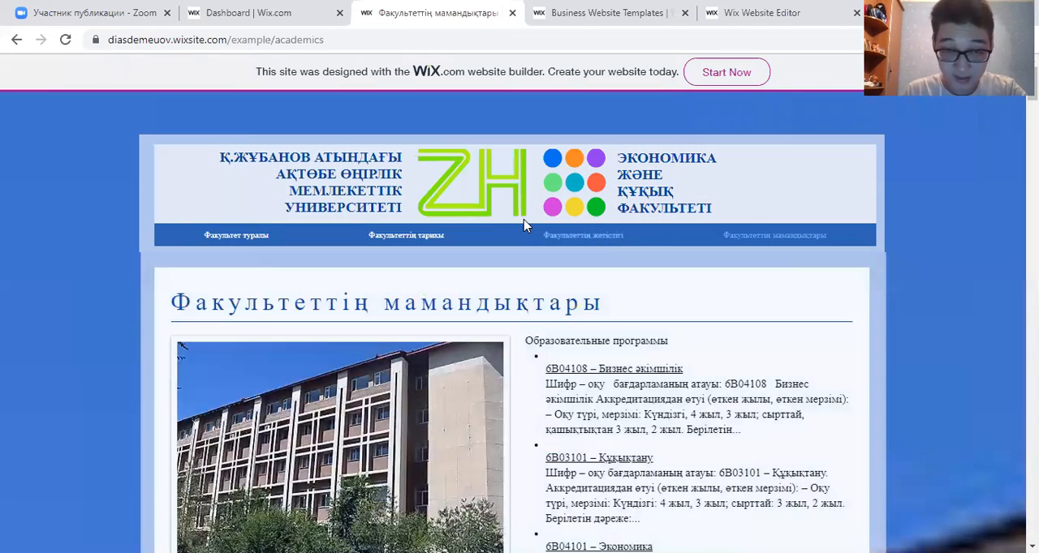
scroll(455, 216, "down", 2)
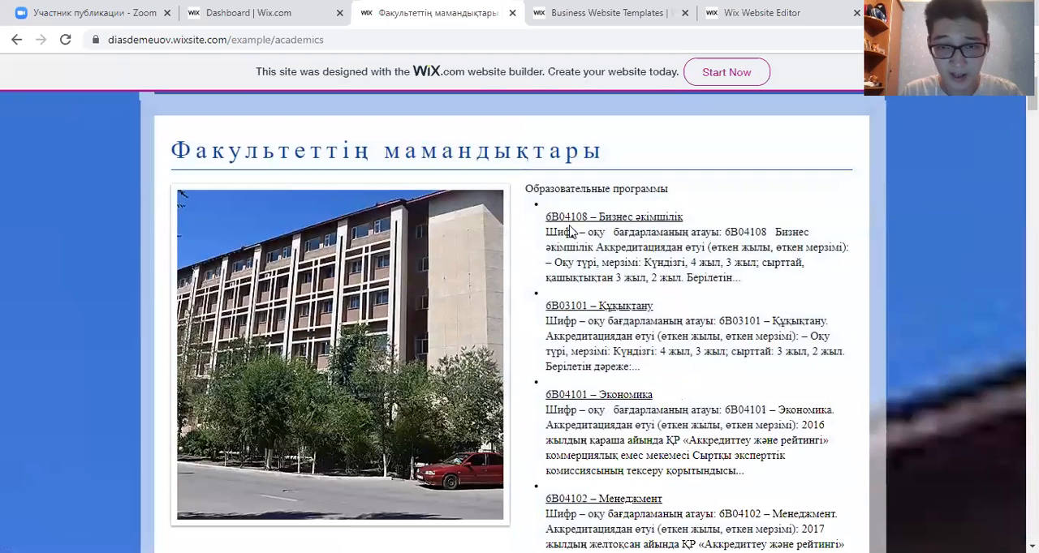
scroll(455, 178, "up", 2)
- Open the Econlaw site for editing from its dashboard and show the editor in its original language instead of the translation
left_click(241, 10)
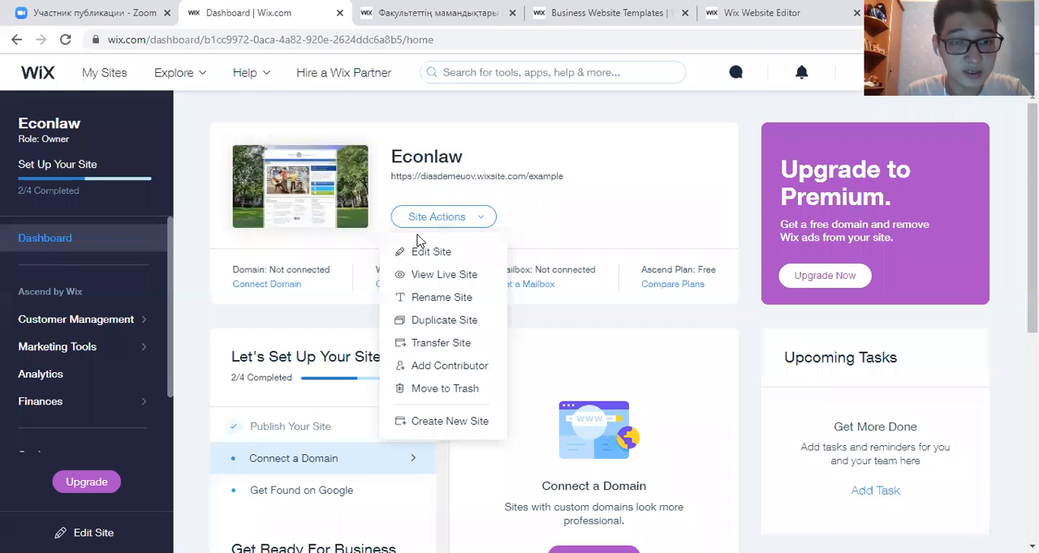
left_click(423, 253)
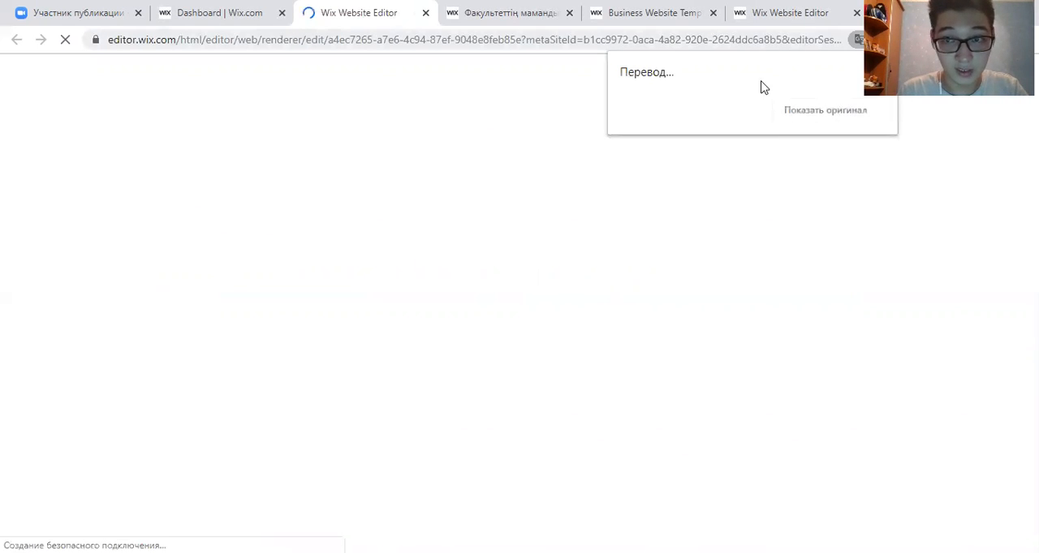
left_click(859, 40)
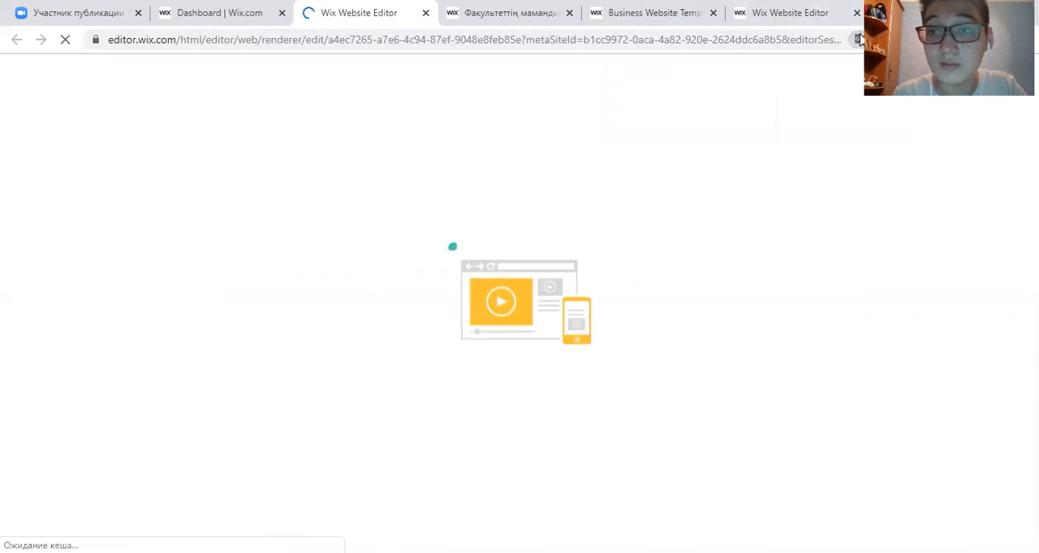
left_click(859, 40)
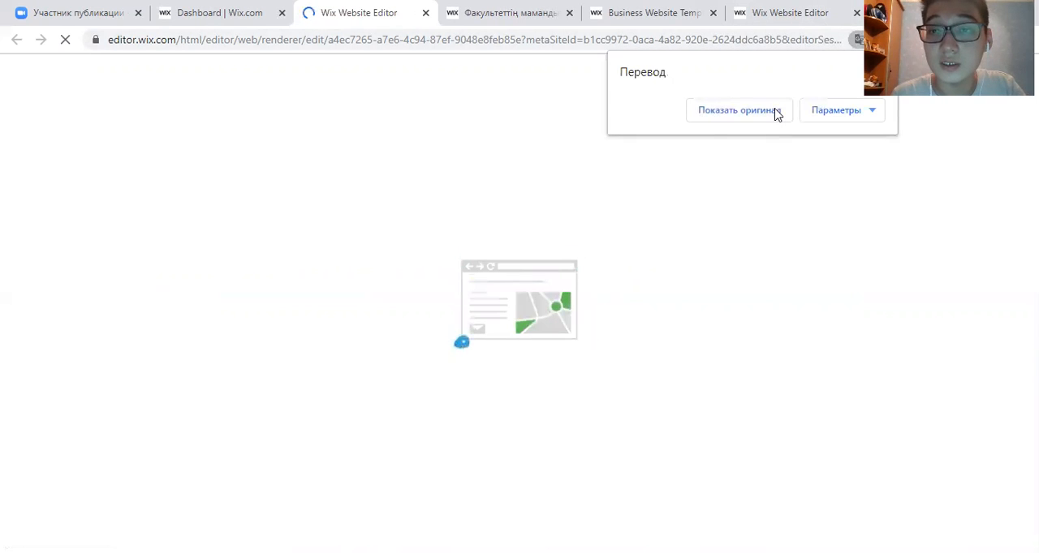
left_click(775, 112)
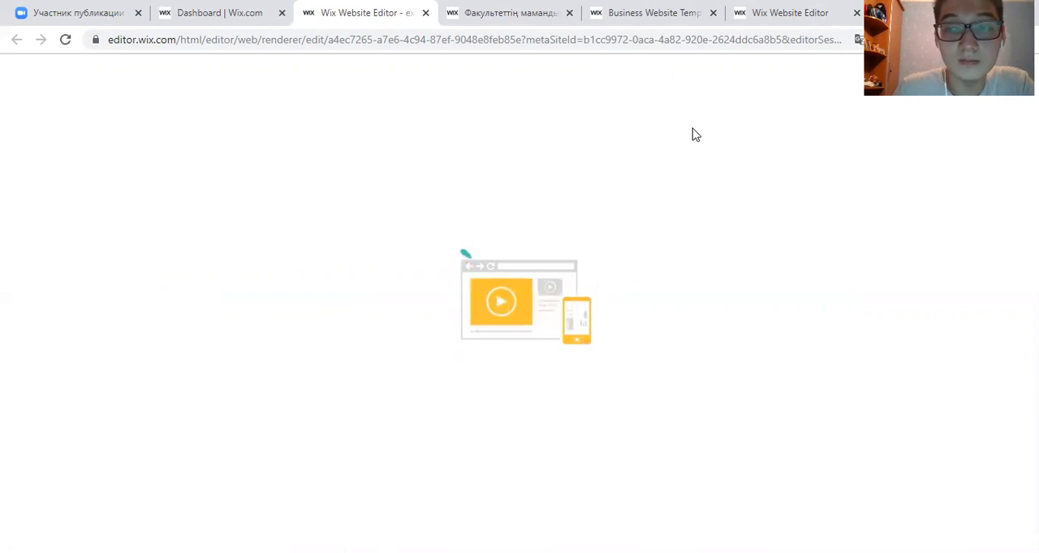
left_click(776, 18)
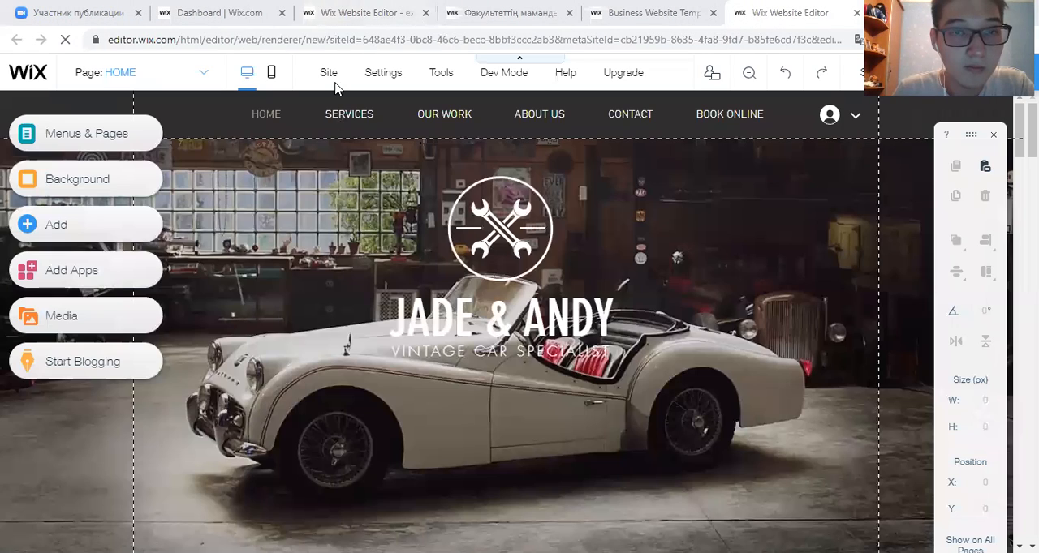
left_click(345, 13)
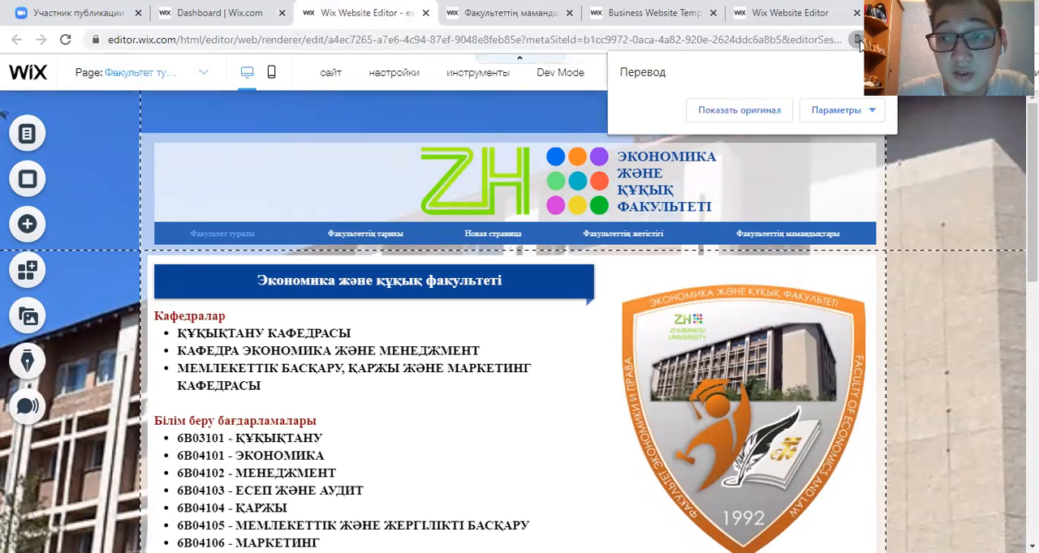
left_click(739, 111)
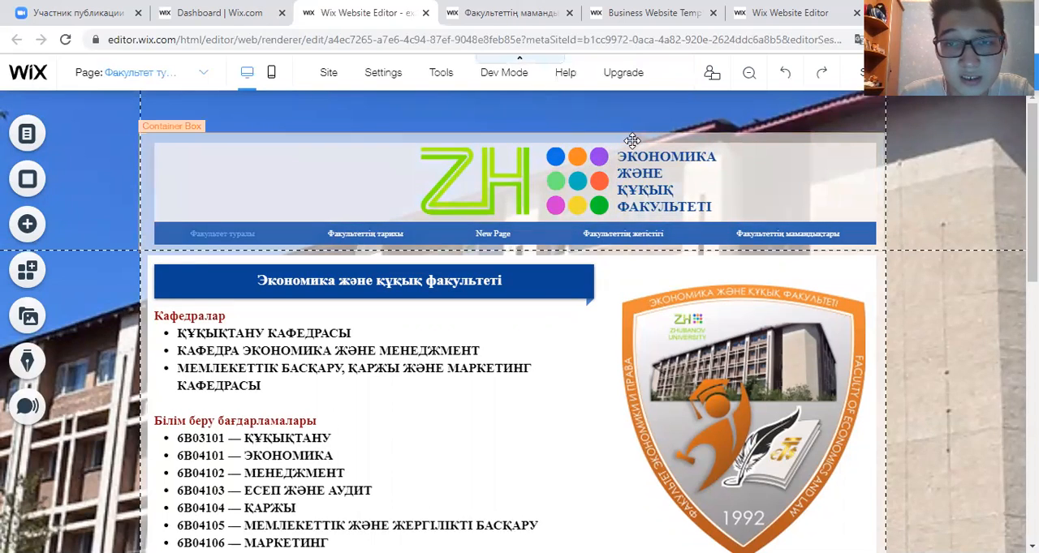
- Try adding "ffffrfrffrf" after the faculty name in the header text, and delete the added characters
left_click(637, 167)
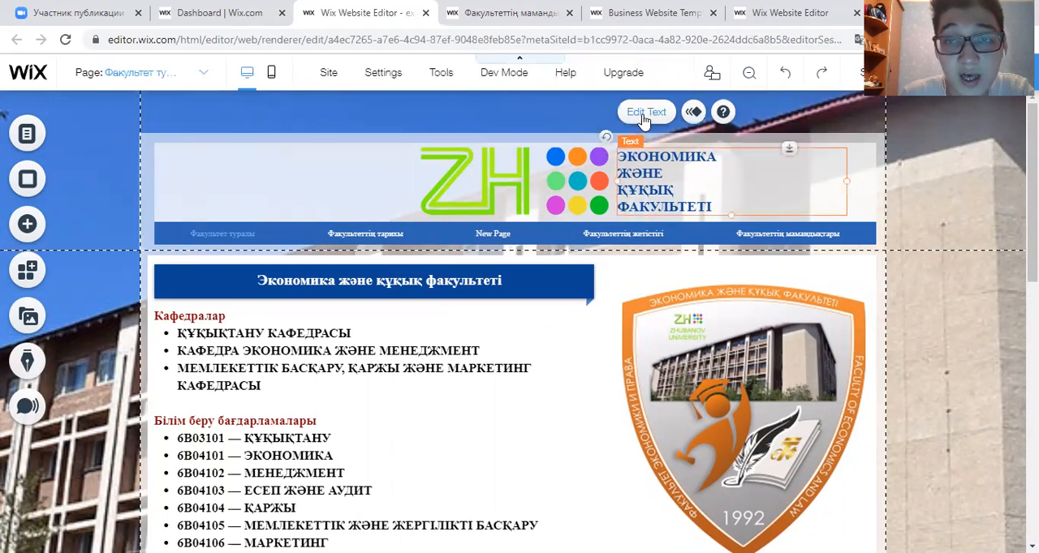
left_click(643, 120)
left_click(716, 200)
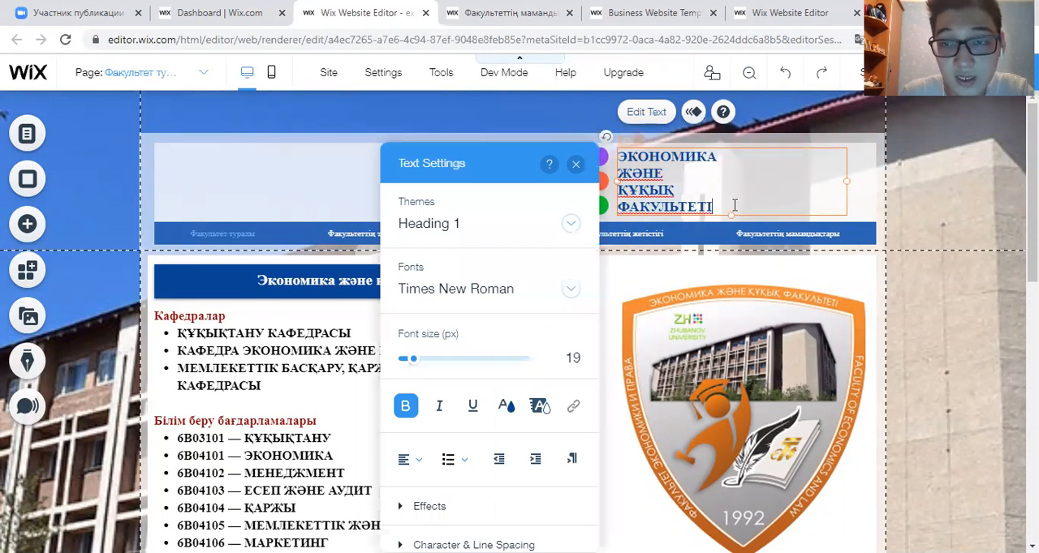
type("ffffrfrffrf")
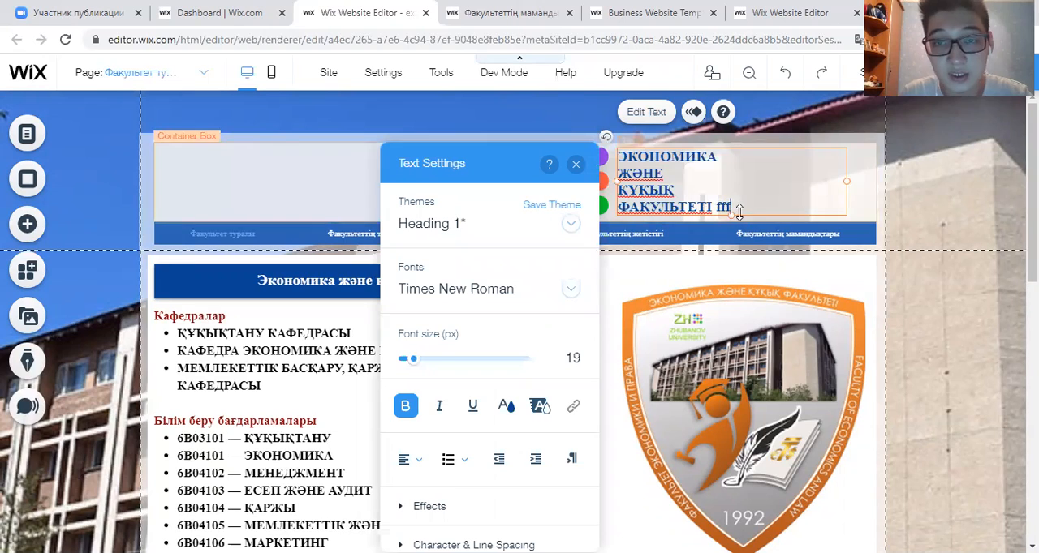
key("BackSpace")
key("BackSpace")
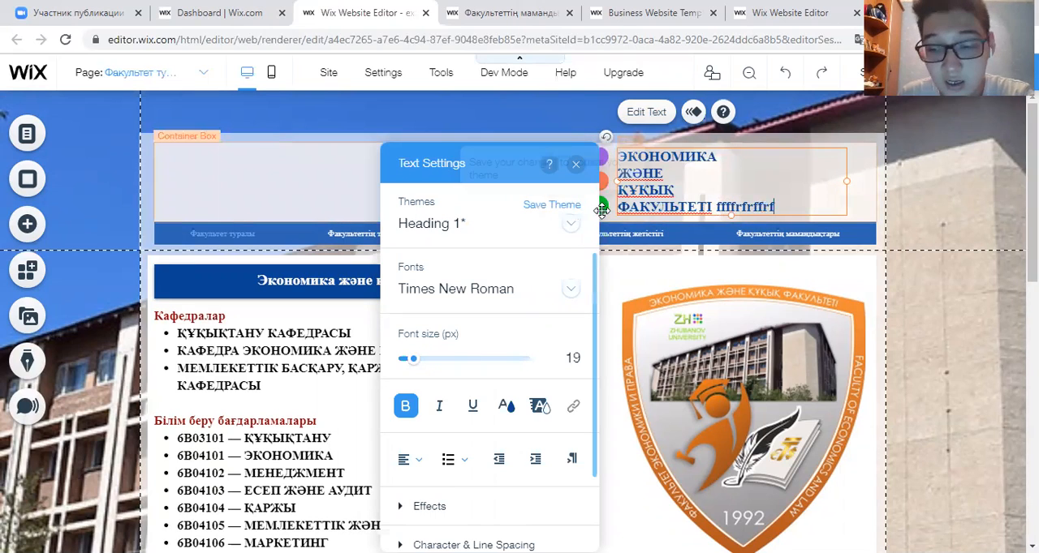
key("BackSpace")
key("BackSpace")
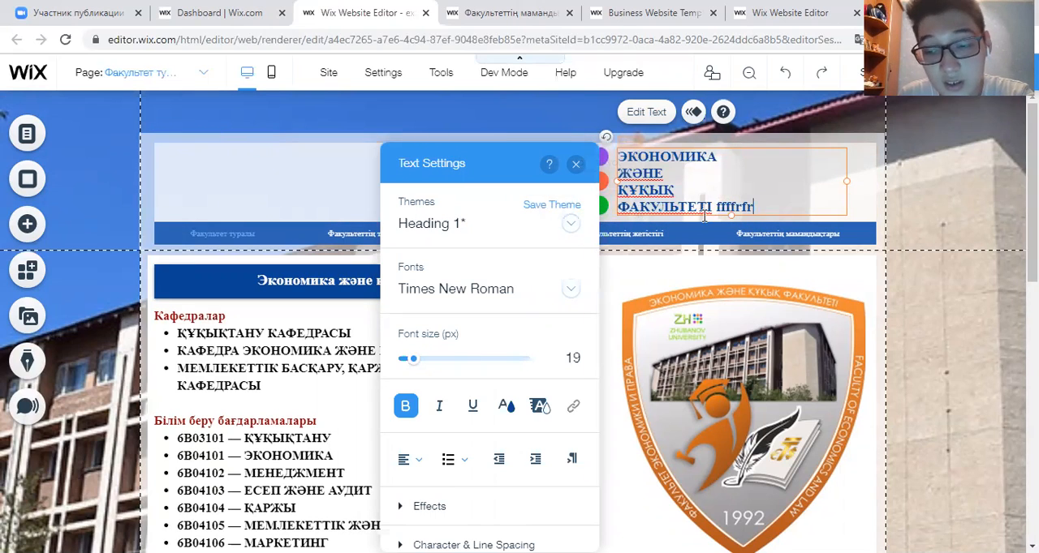
key("BackSpace")
key("BackSpace")
key("BackSpace")
key("BackSpace")
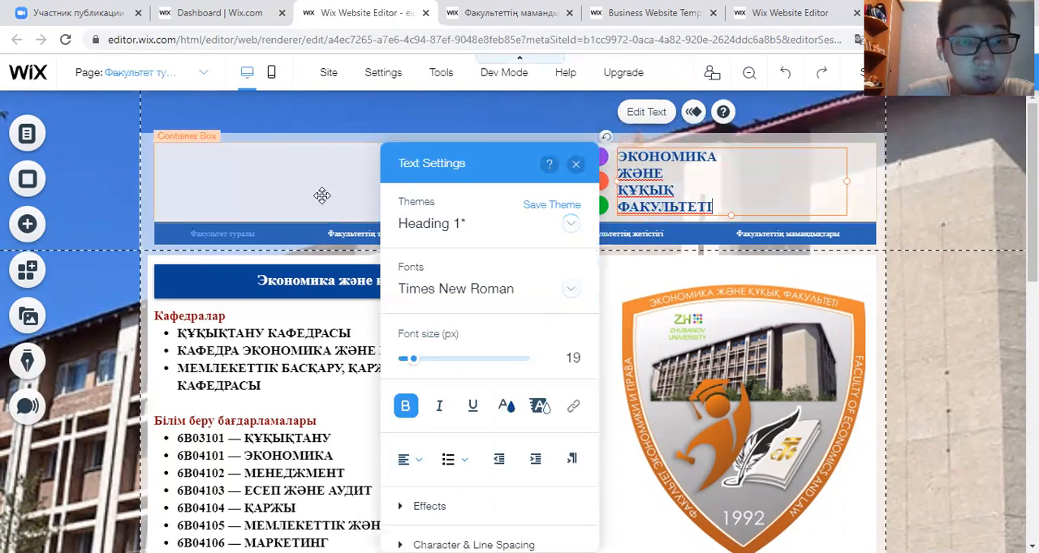
left_click(290, 197)
- Preview the available frame designs on the header logo image and close them without applying one
left_click(498, 196)
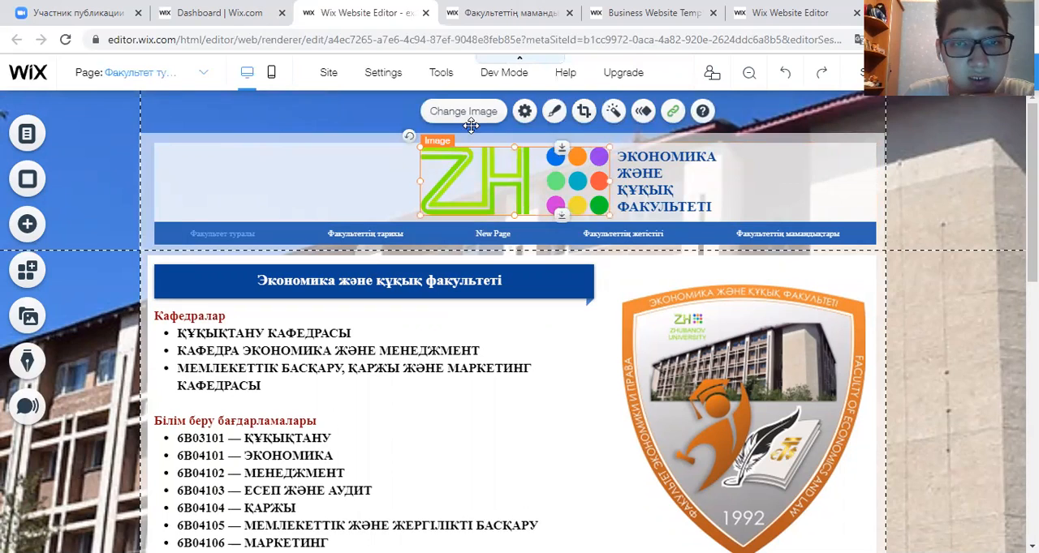
left_click(553, 114)
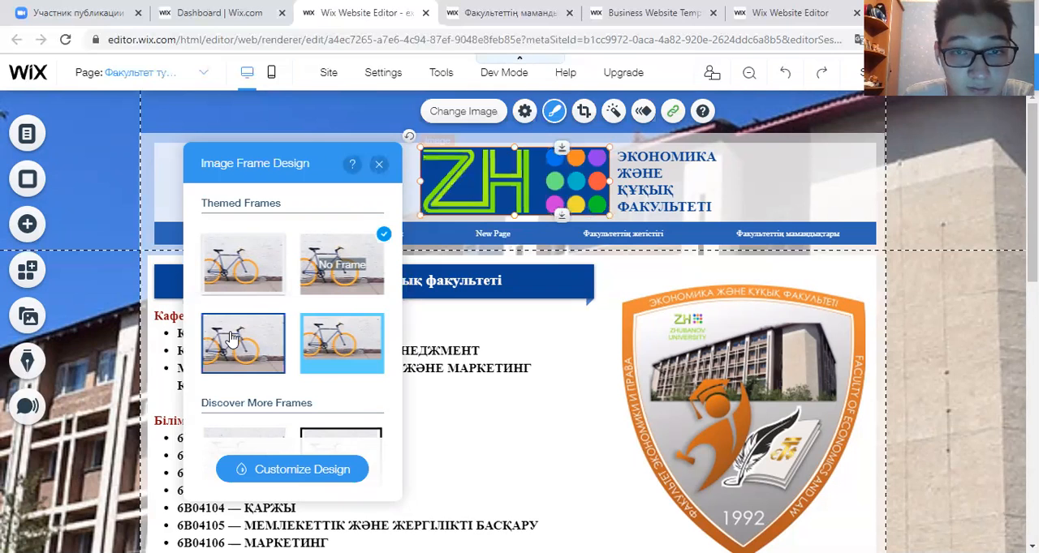
scroll(323, 390, "down", 5)
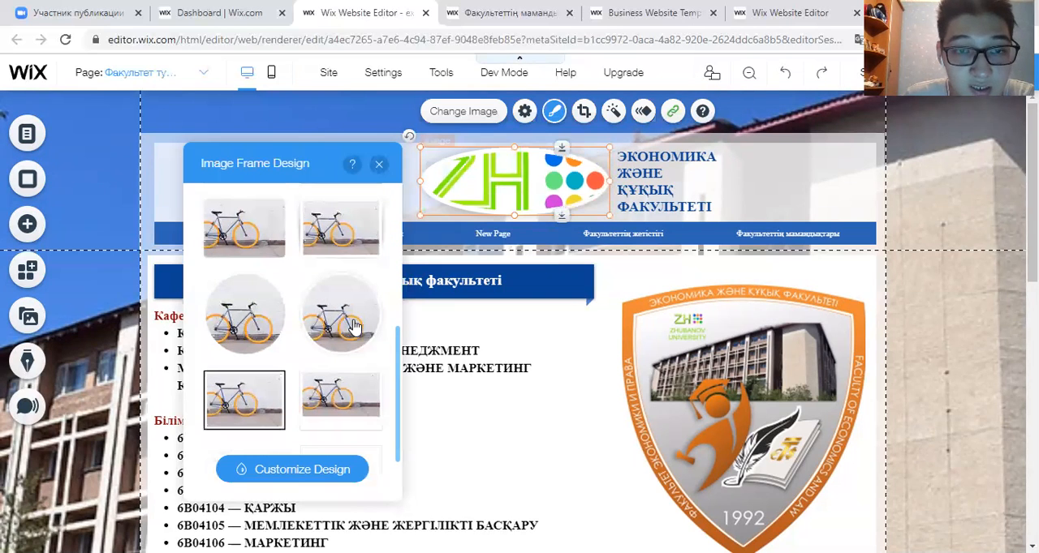
scroll(358, 334, "up", 5)
left_click(379, 164)
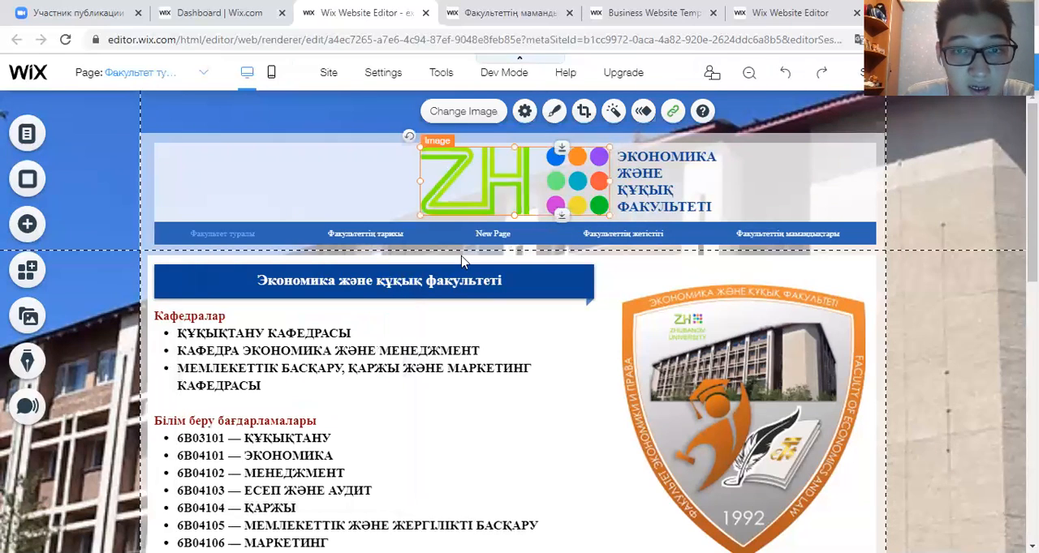
- Try the light blue, plain dark blue and light grey themed designs on the faculty title box, and reapply the dark blue folded-corner design
scroll(454, 292, "down", 2)
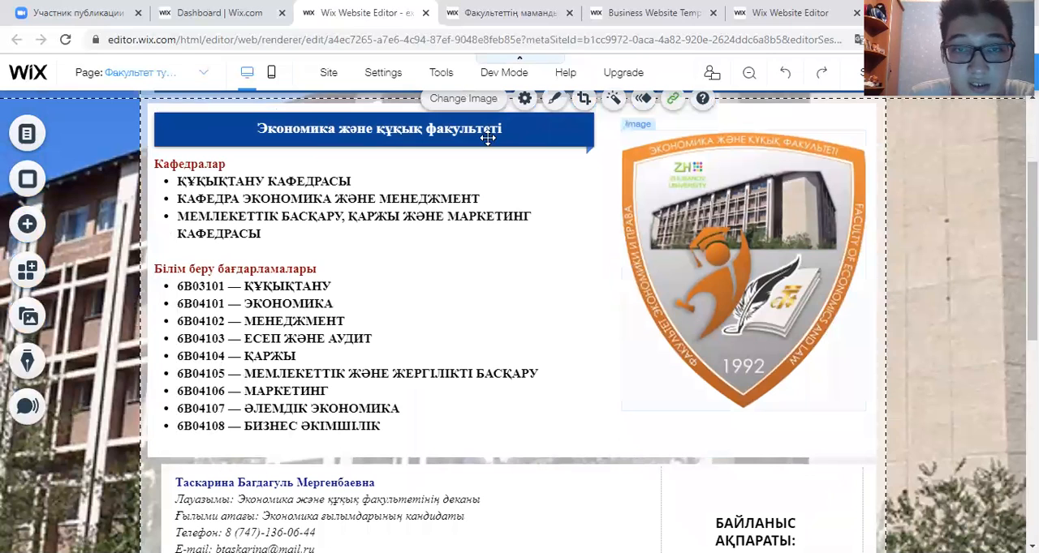
left_click(207, 131)
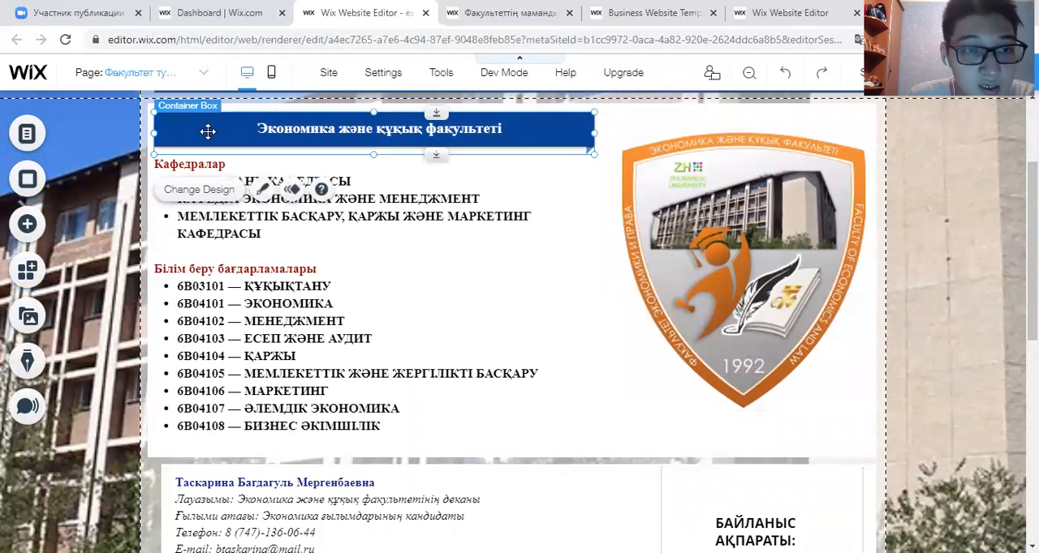
left_click(231, 192)
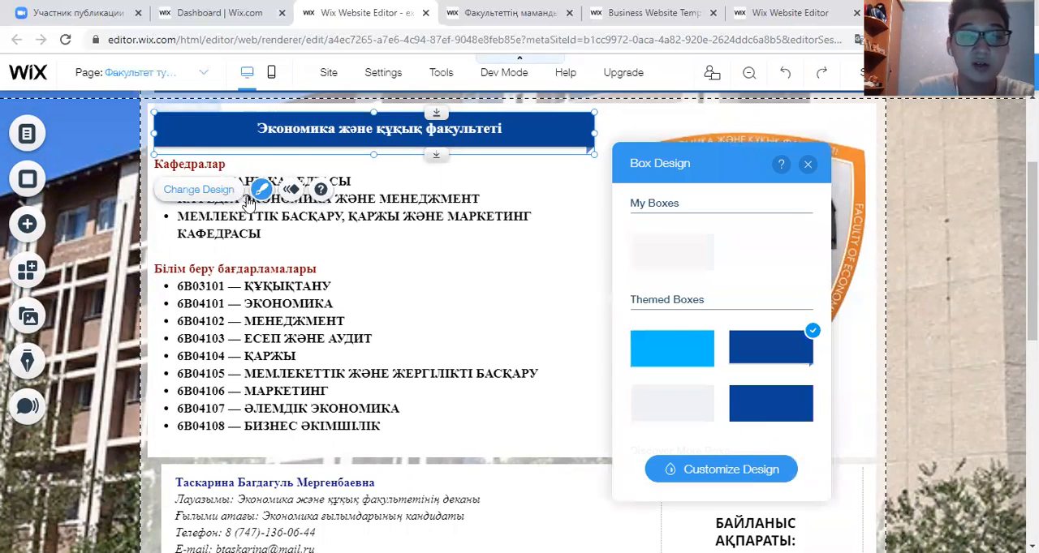
left_click(708, 349)
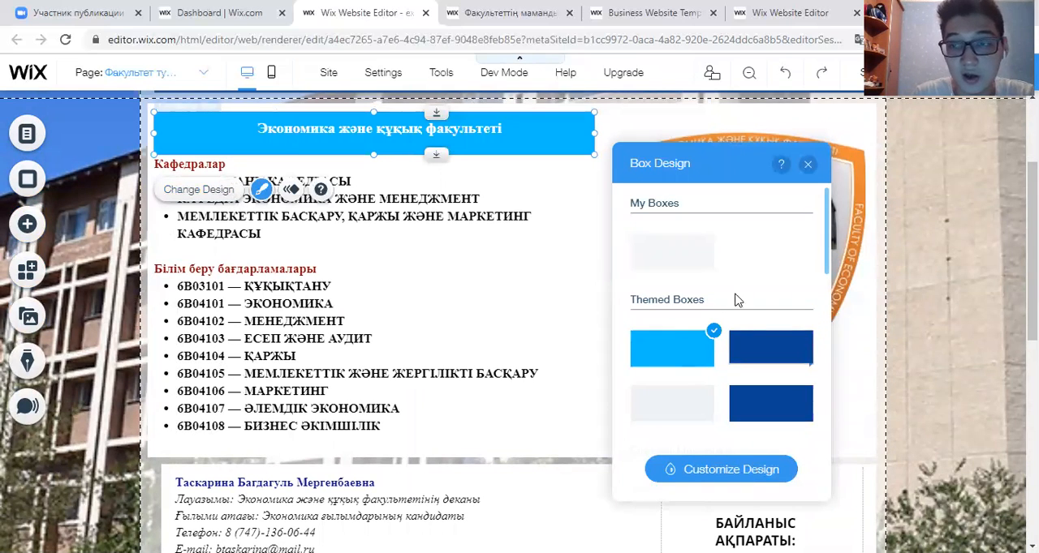
scroll(722, 306, "down", 3)
scroll(747, 308, "up", 2)
left_click(761, 341)
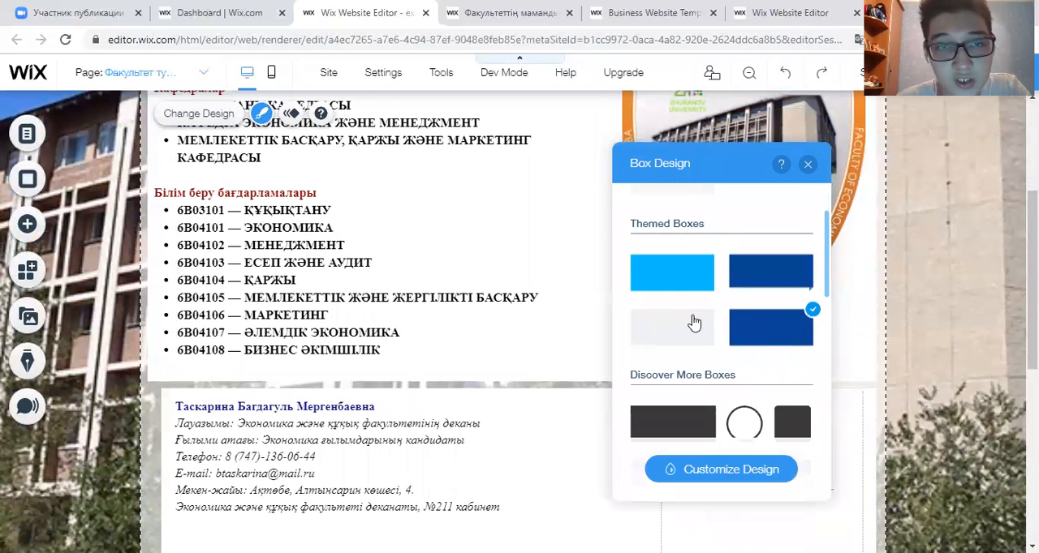
left_click(694, 324)
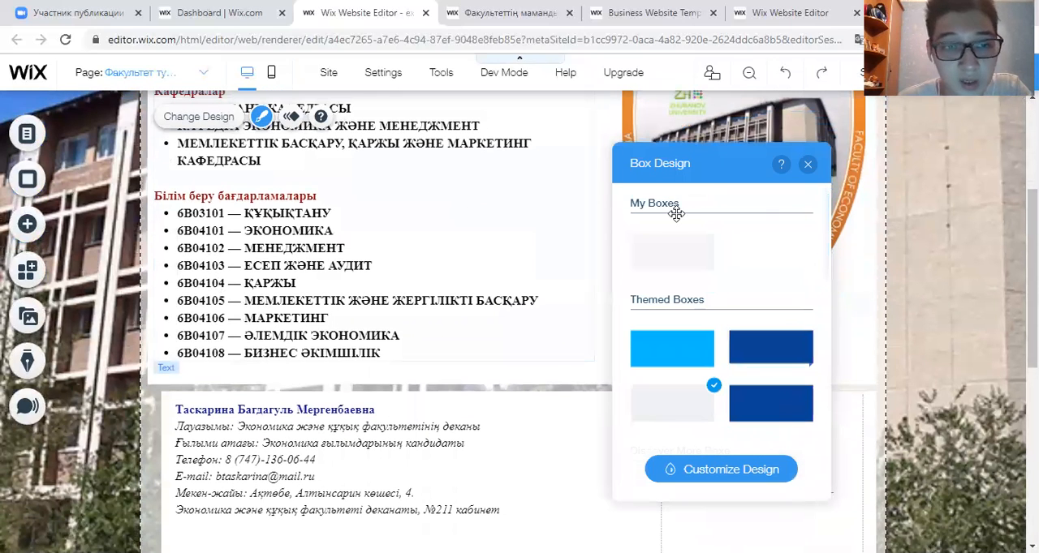
left_click(762, 350)
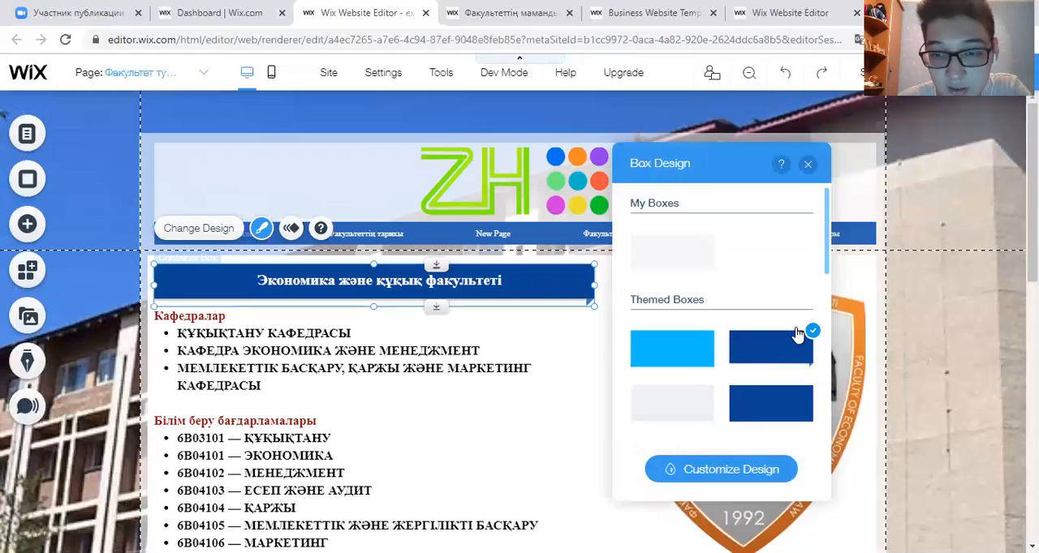
left_click(808, 166)
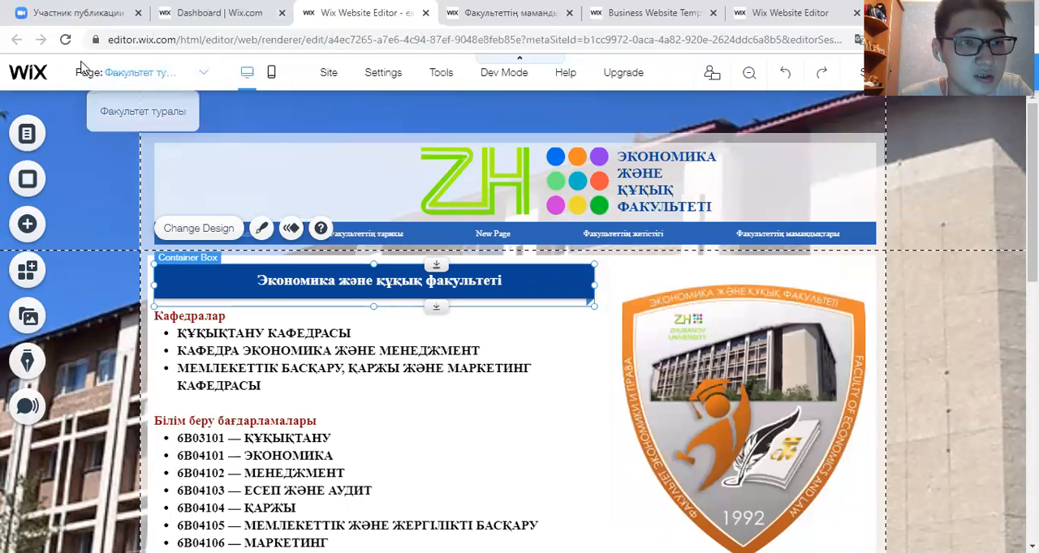
- Look through the site's page list and the home page's mobile version, and return to the desktop version
left_click(120, 81)
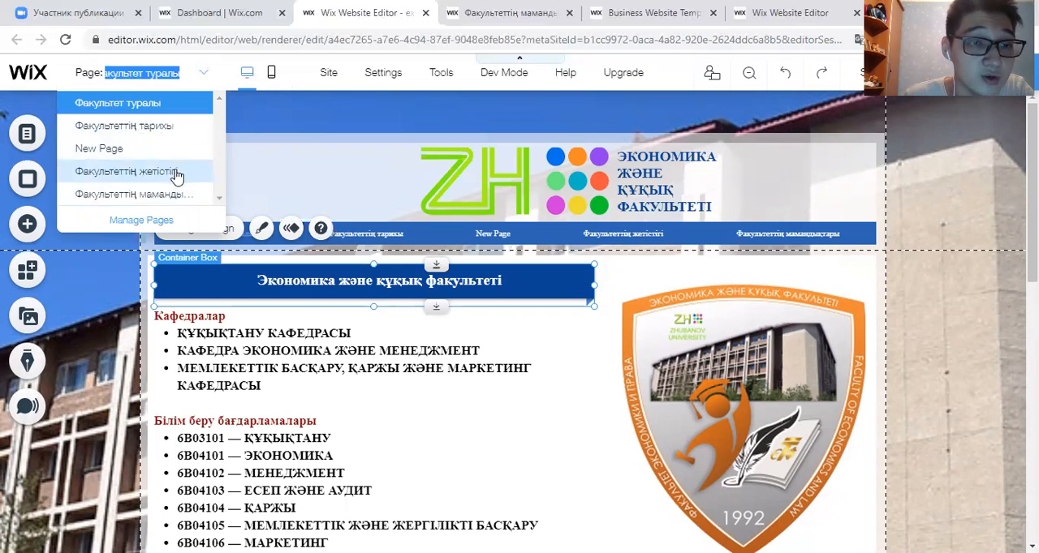
left_click(199, 74)
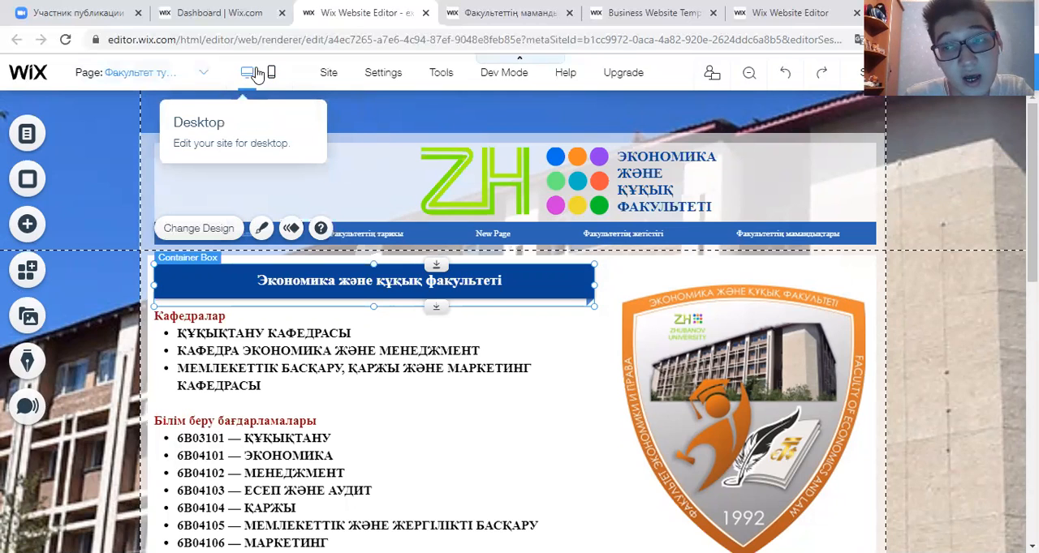
left_click(268, 73)
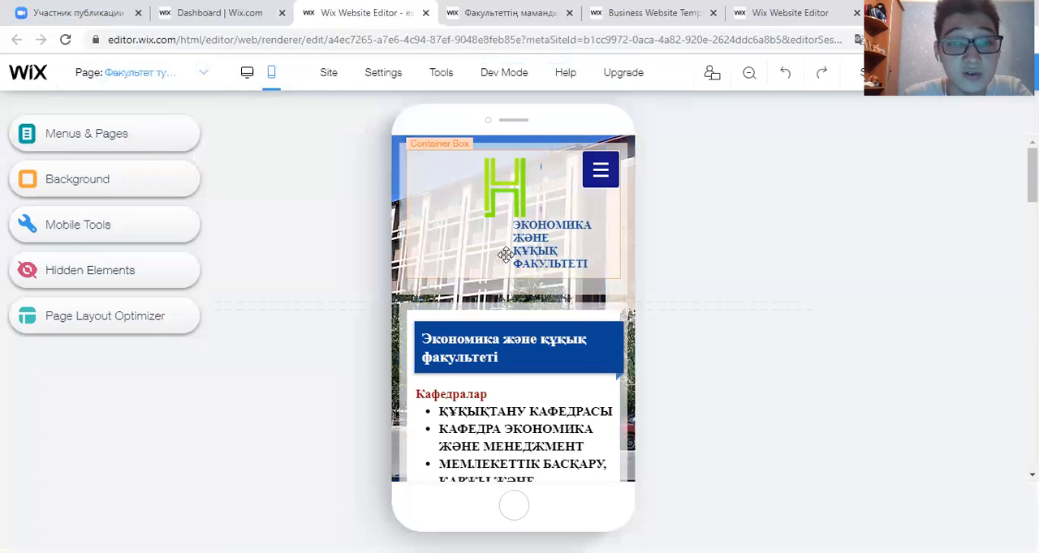
scroll(514, 246, "down", 1)
scroll(513, 245, "down", 3)
scroll(528, 325, "up", 5)
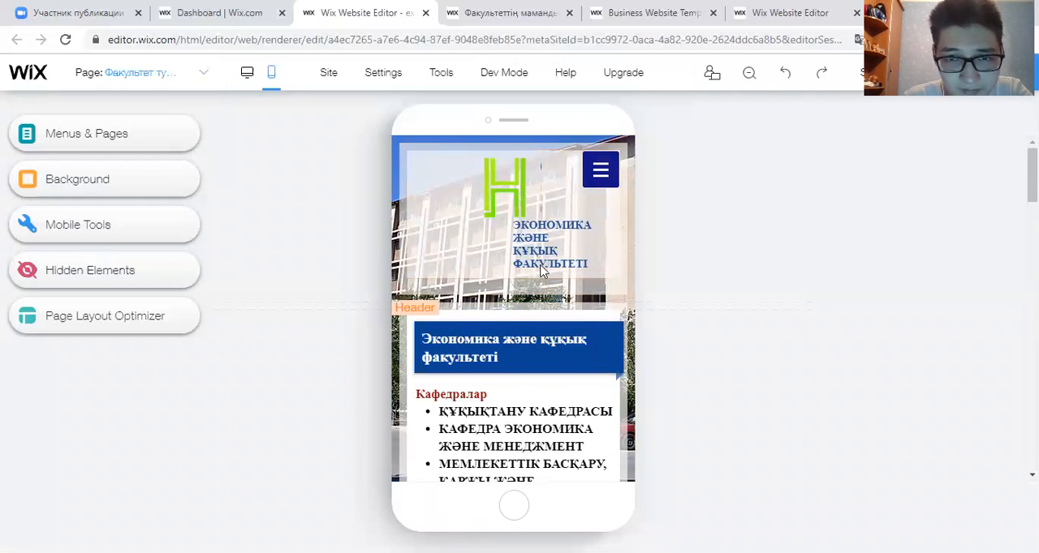
scroll(546, 310, "down", 3)
scroll(546, 311, "down", 8)
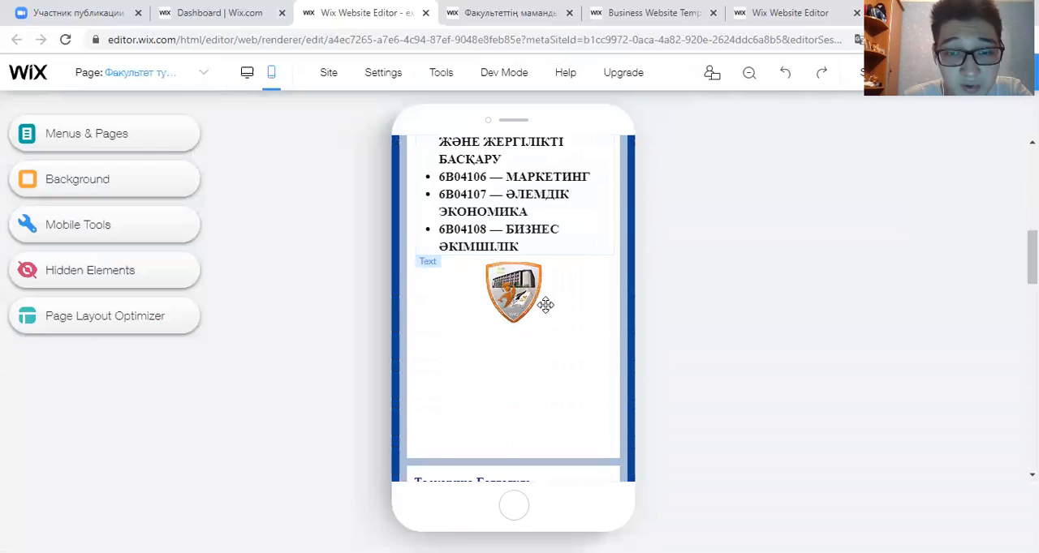
scroll(546, 310, "down", 2)
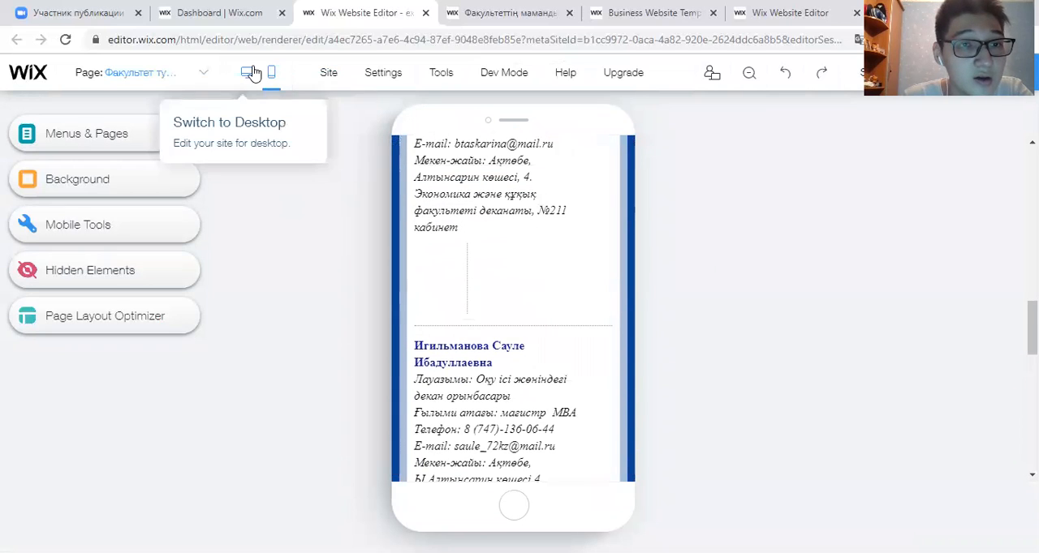
left_click(251, 74)
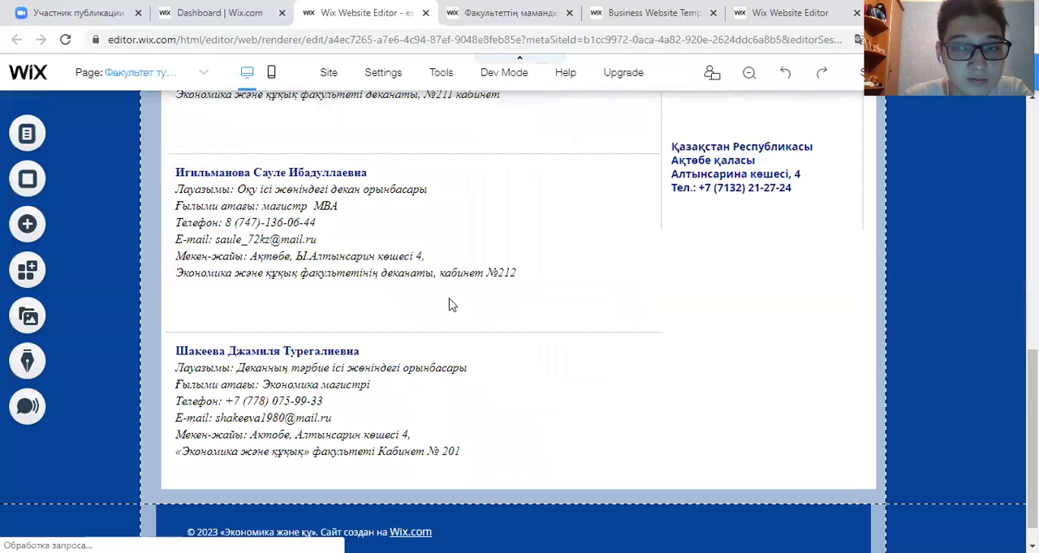
- Look over the site settings and editor tools, turning the Toolbar on and off again
scroll(603, 230, "up", 2)
scroll(453, 98, "up", 2)
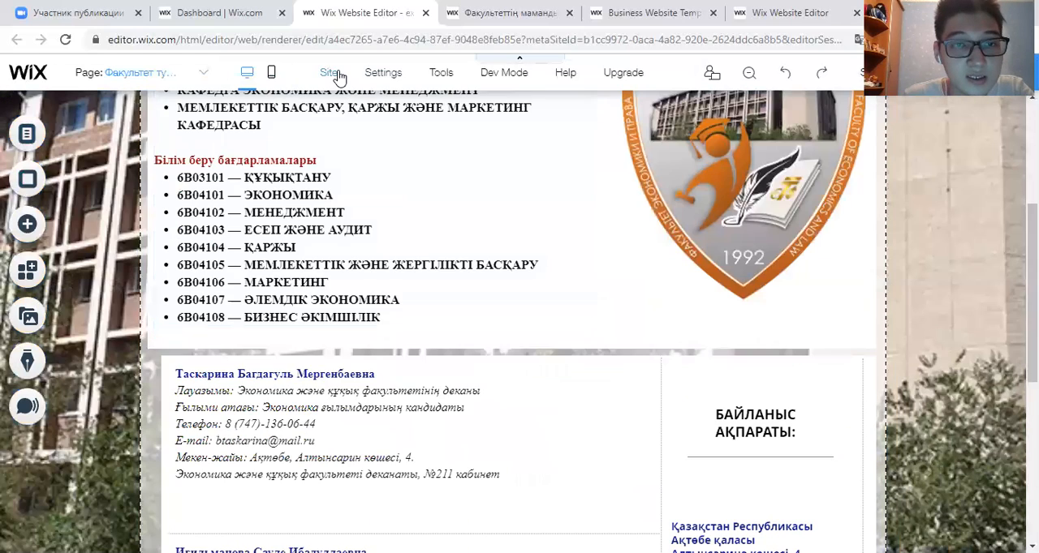
mouse_move(339, 77)
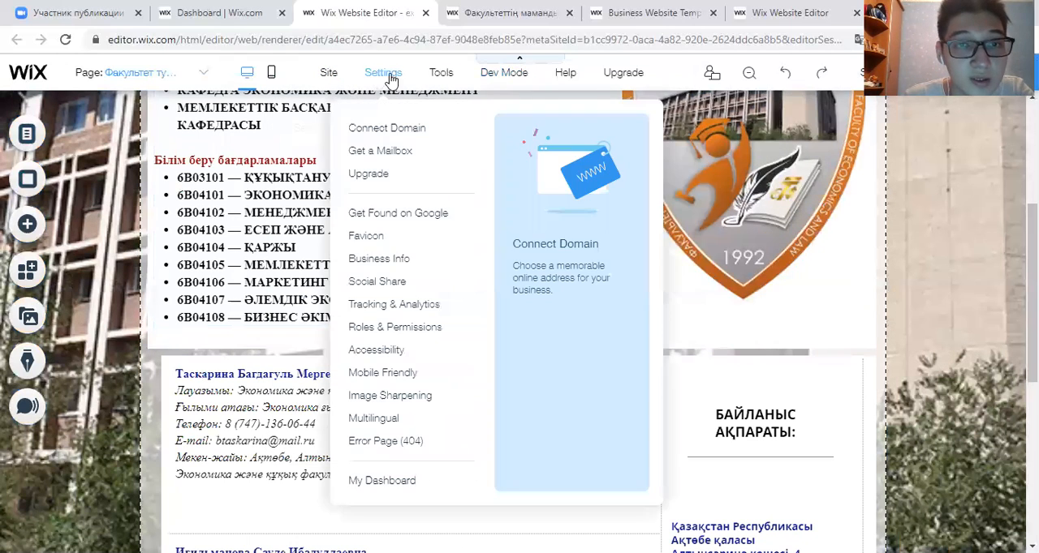
mouse_move(449, 81)
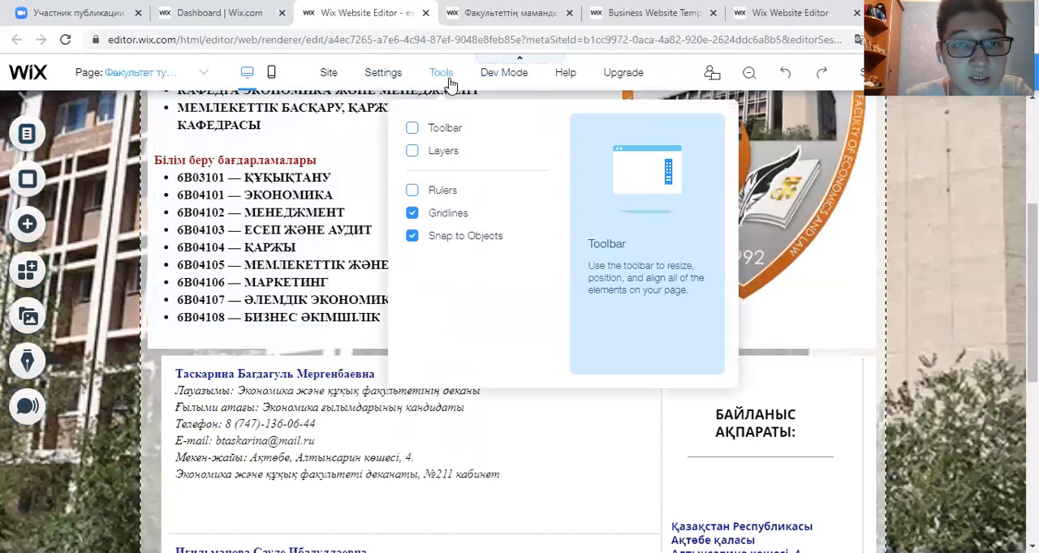
left_click(412, 129)
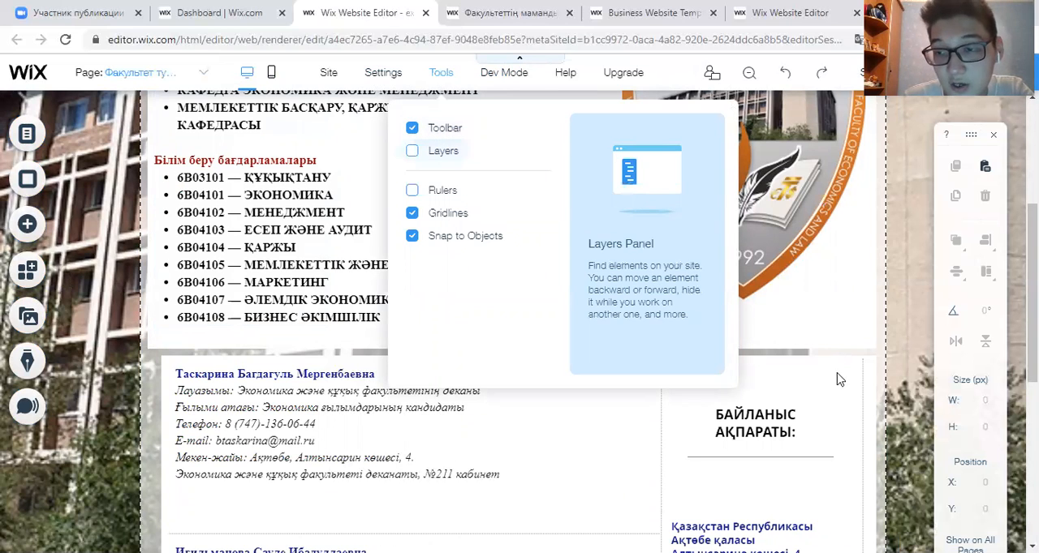
mouse_move(426, 74)
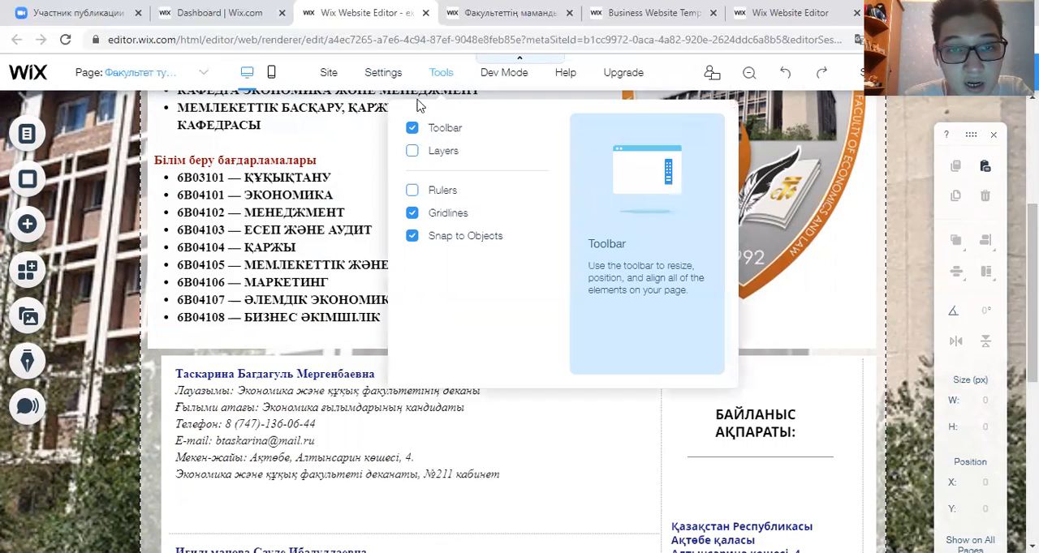
left_click(412, 128)
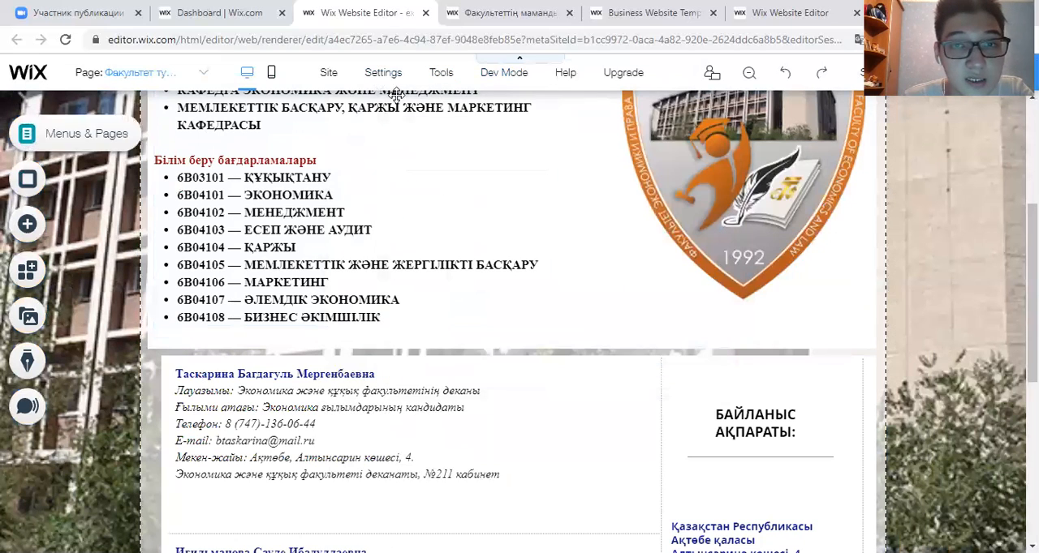
- Move the home page "Факультет туралы" below "Факультеттің тарихы" in the Site Menu, and move it back to first place
scroll(371, 213, "up", 2)
scroll(371, 213, "up", 2)
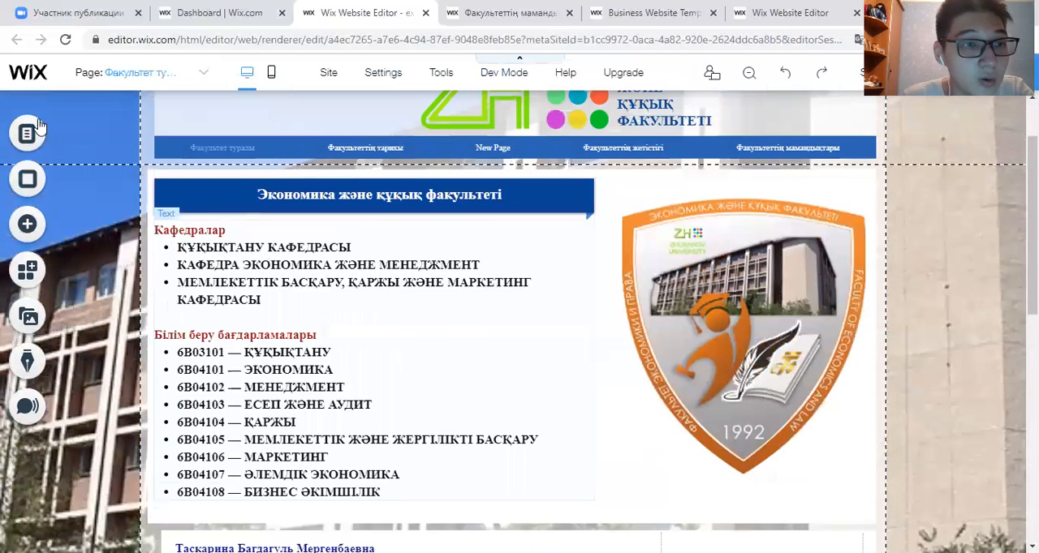
left_click(30, 140)
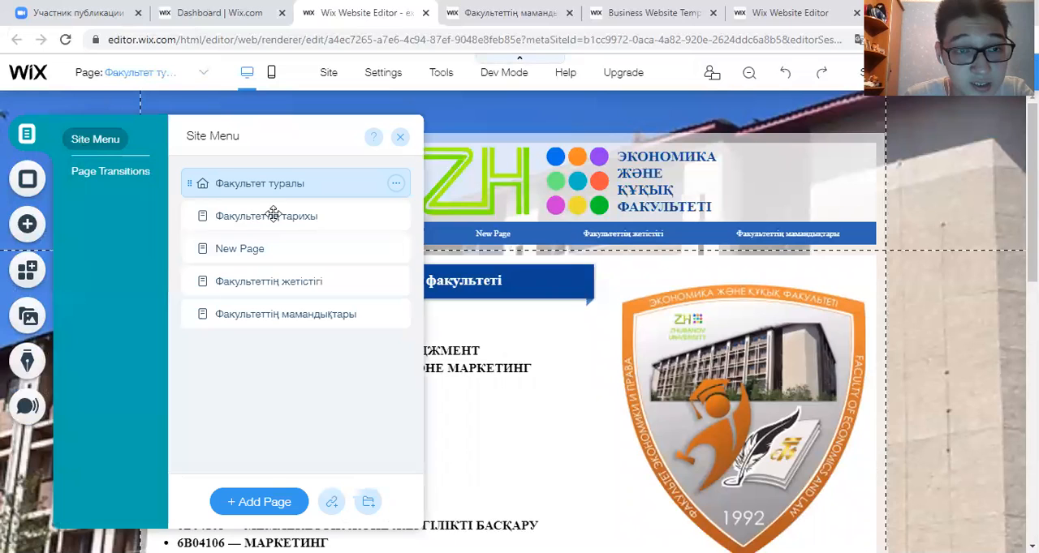
left_click_drag(270, 186, 278, 216)
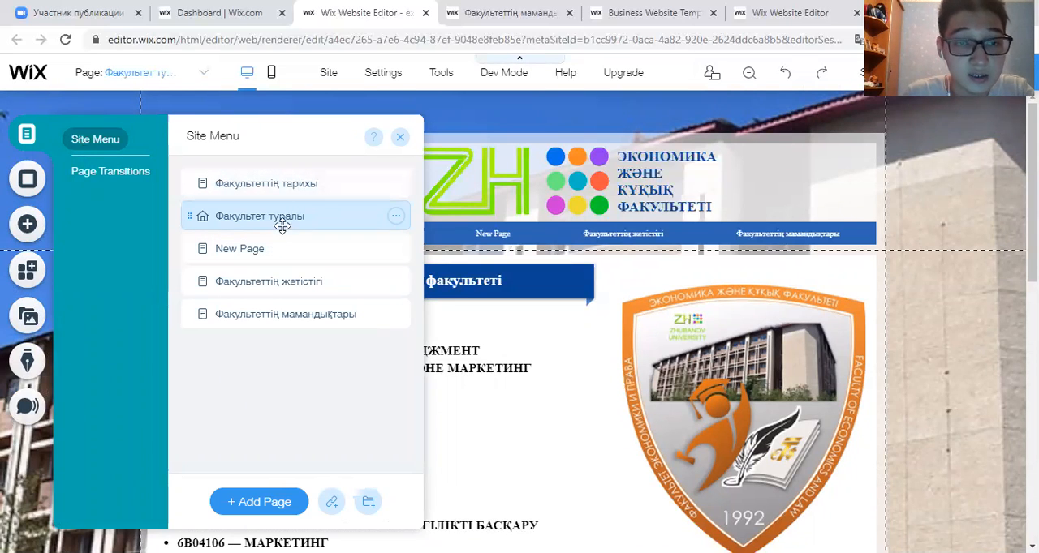
left_click_drag(276, 202, 384, 147)
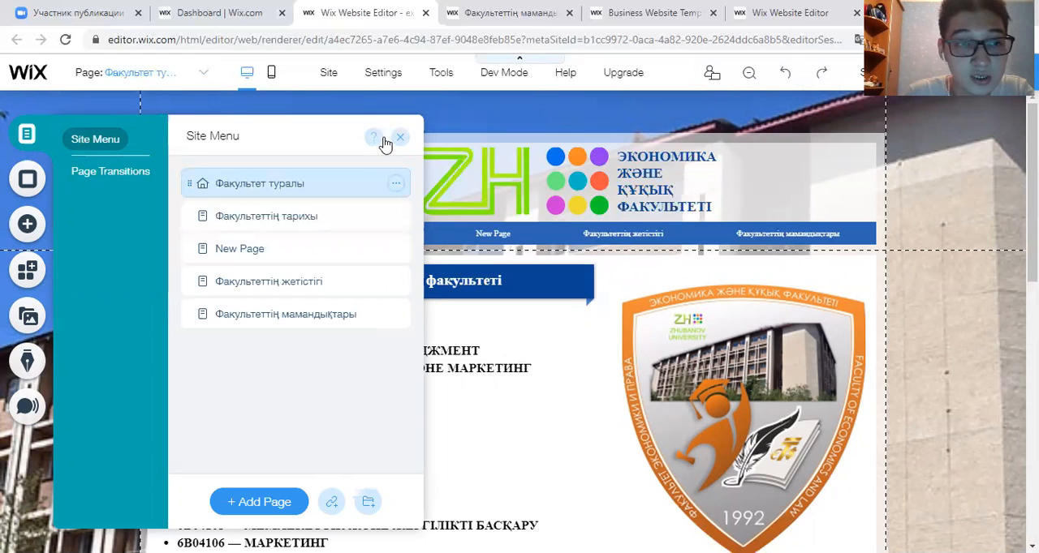
- View the page transition choices and the page background options, closing both without applying anything
left_click(128, 173)
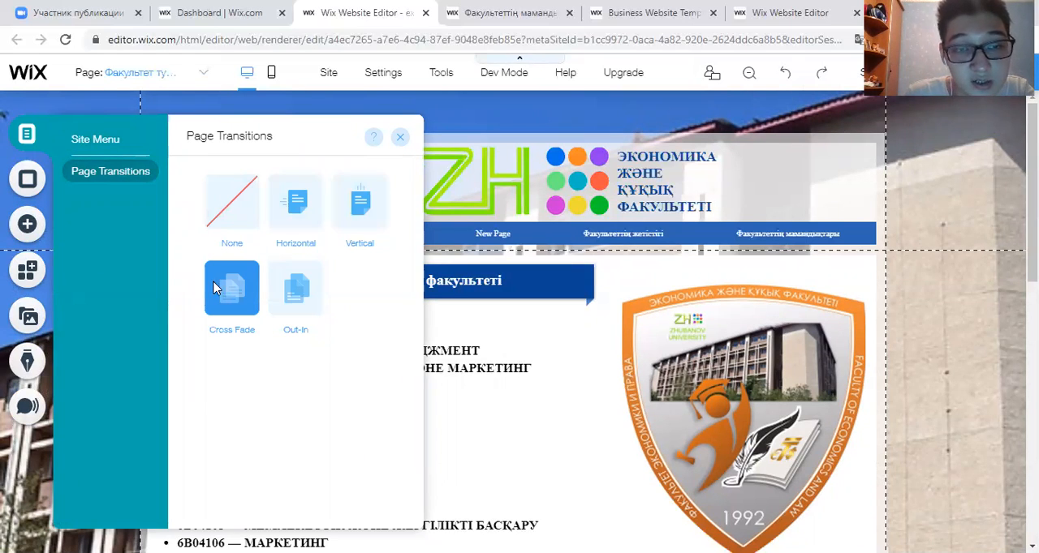
left_click(400, 137)
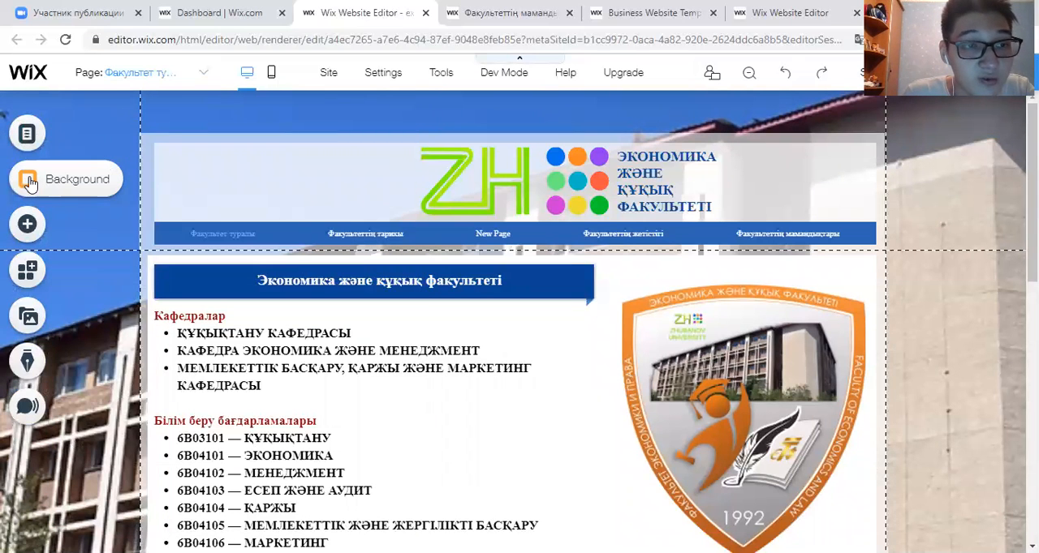
left_click(75, 188)
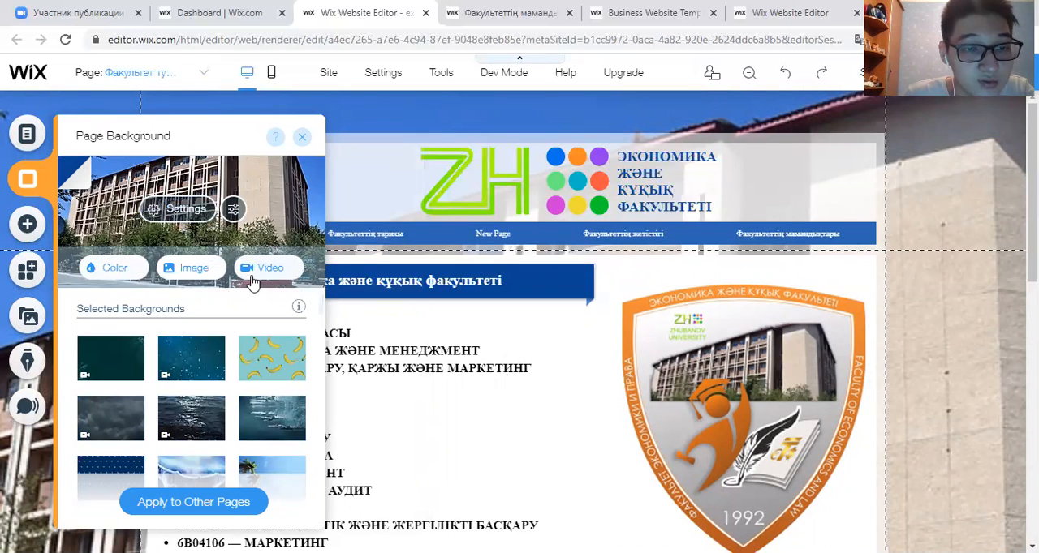
left_click(304, 140)
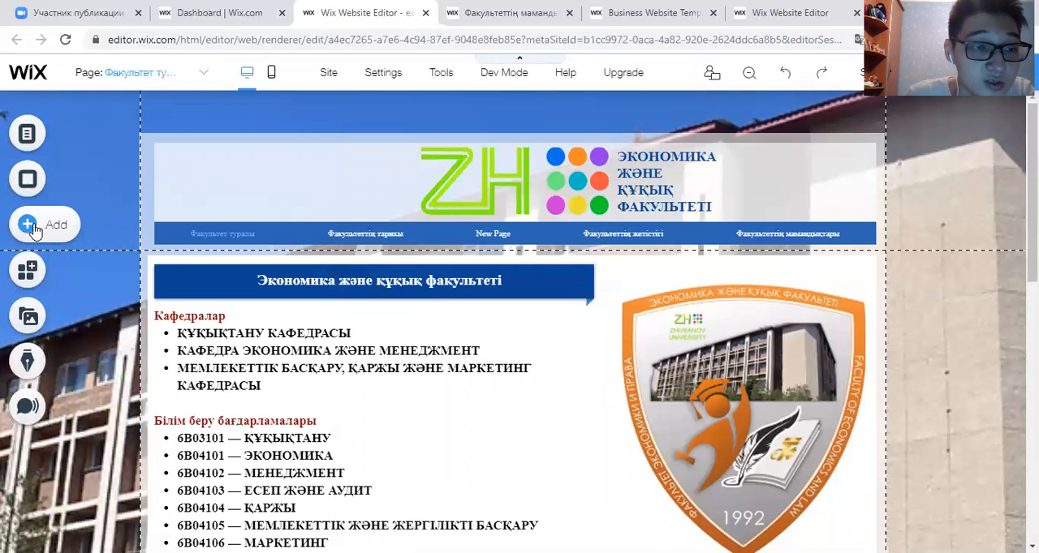
- Browse the text, button, lightbox and menu elements that can be added to the page without inserting any
left_click(29, 227)
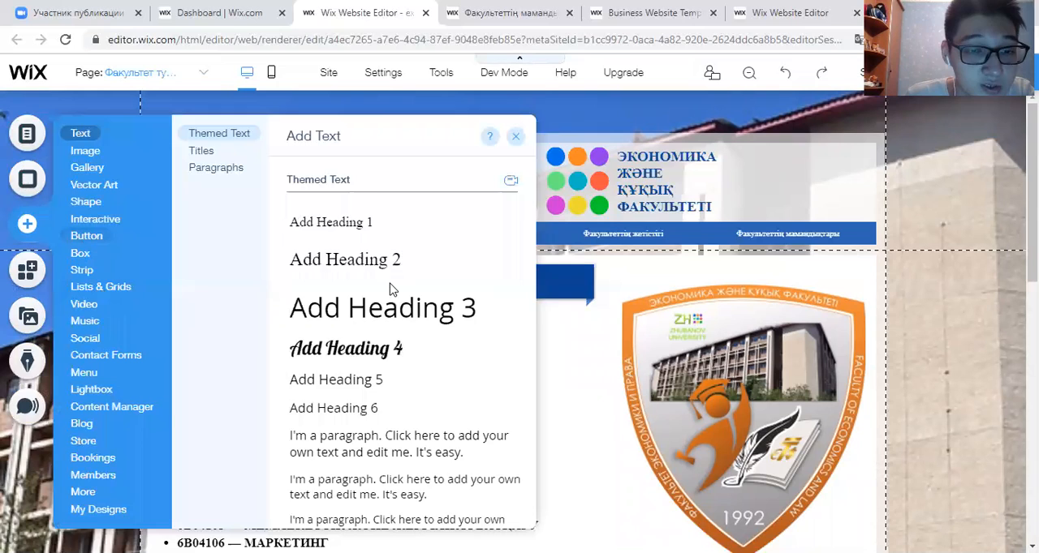
left_click(86, 235)
scroll(307, 332, "down", 3)
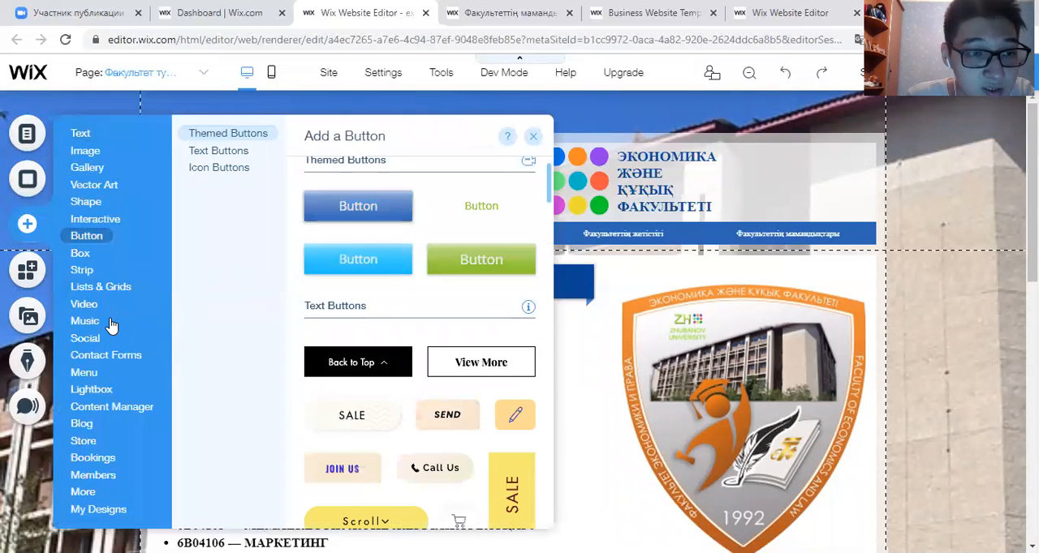
left_click(91, 385)
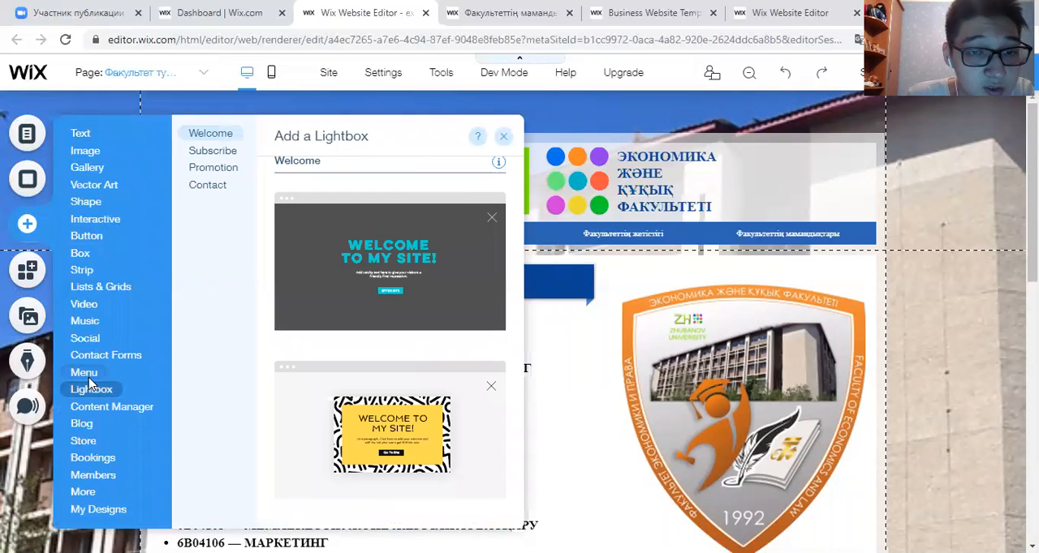
left_click(84, 373)
left_click(536, 140)
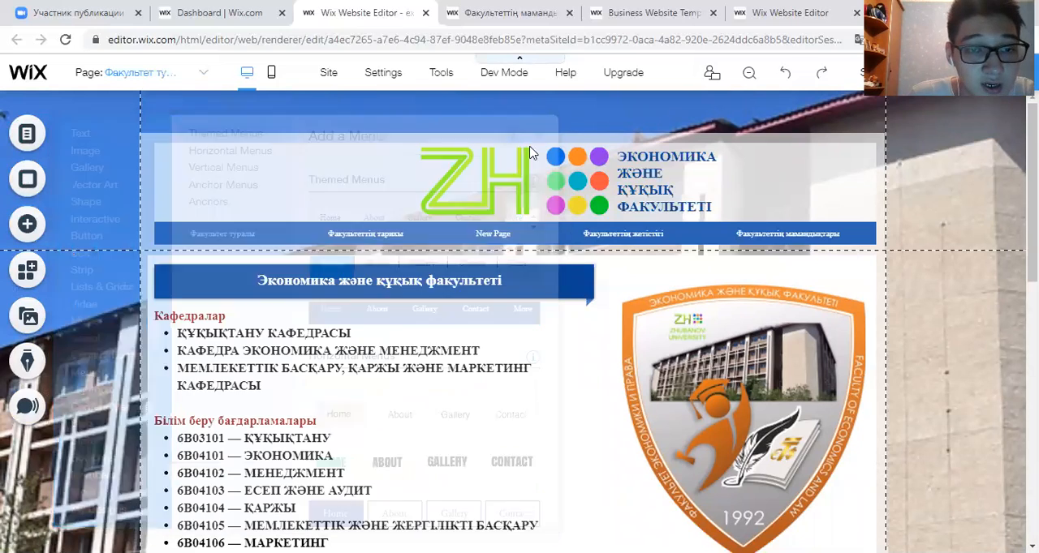
- Browse the app categories in the Wix App Market and close it without adding an app
left_click(30, 274)
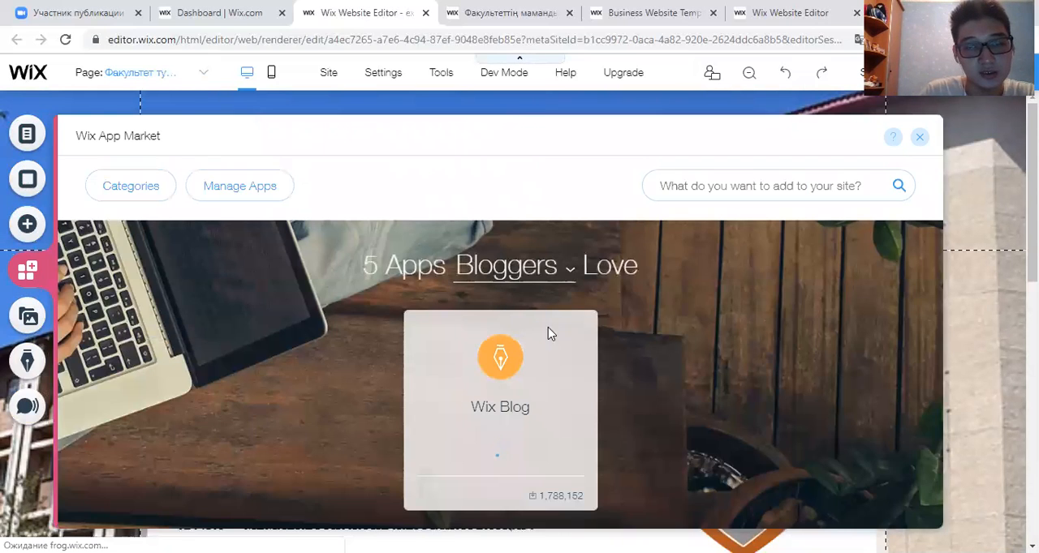
scroll(548, 327, "down", 10)
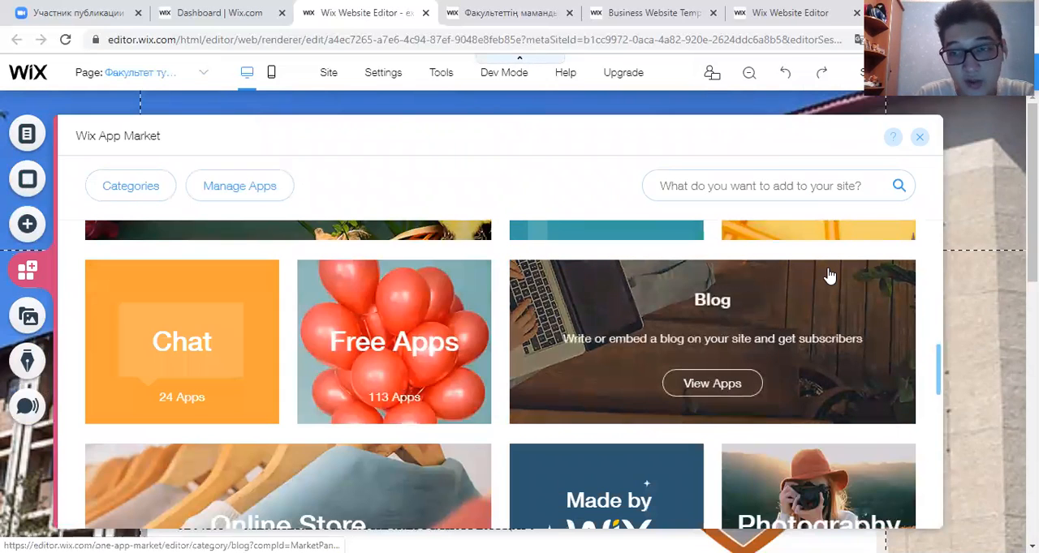
left_click(49, 324)
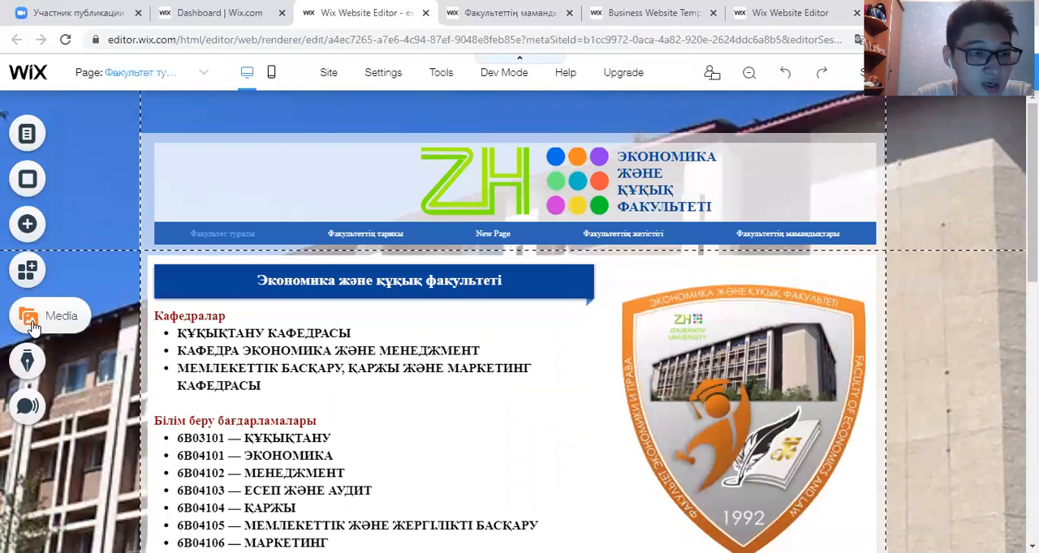
- View the site's media files, the blog starter and the email marketing campaign offer, and close them
left_click(33, 325)
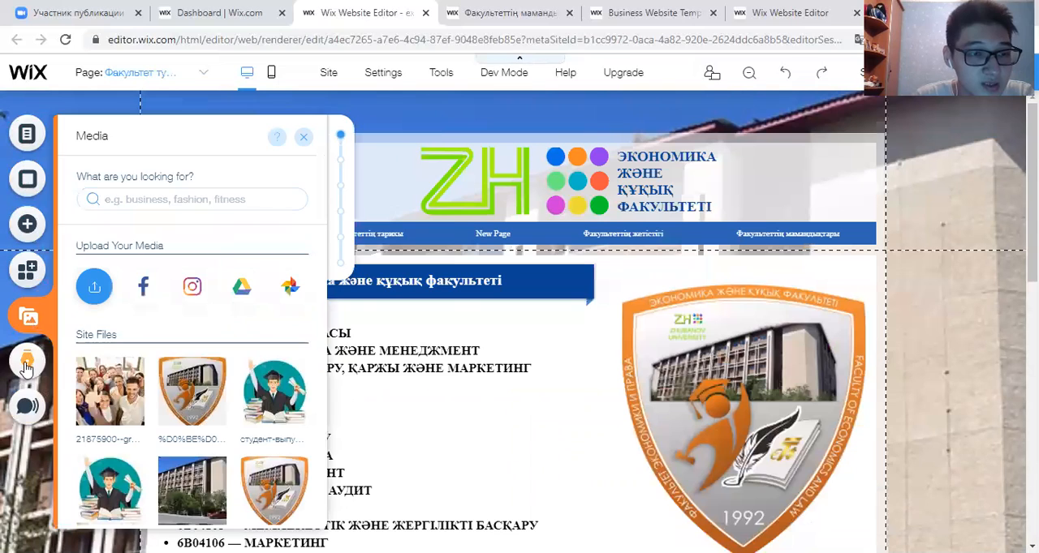
left_click(26, 367)
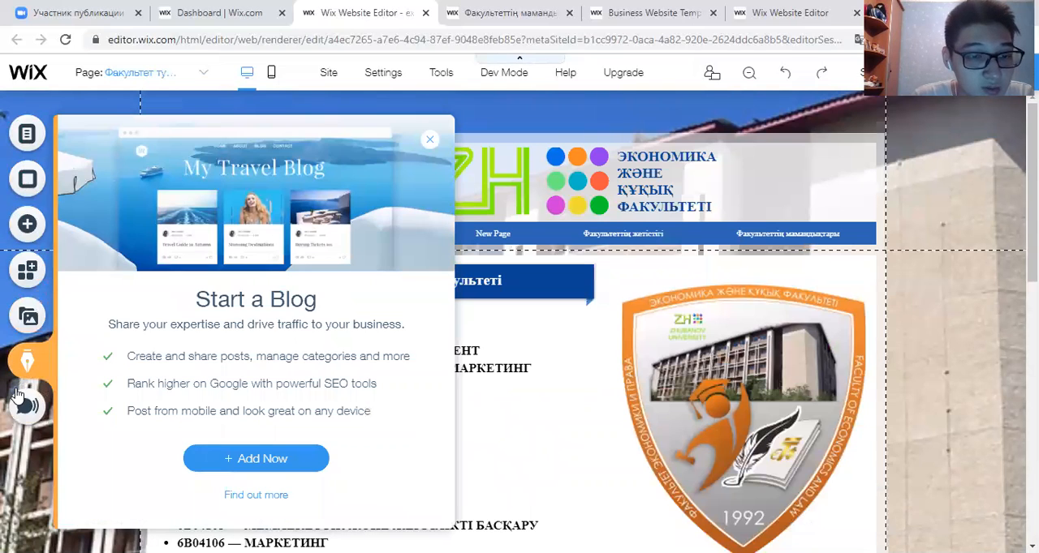
left_click(22, 406)
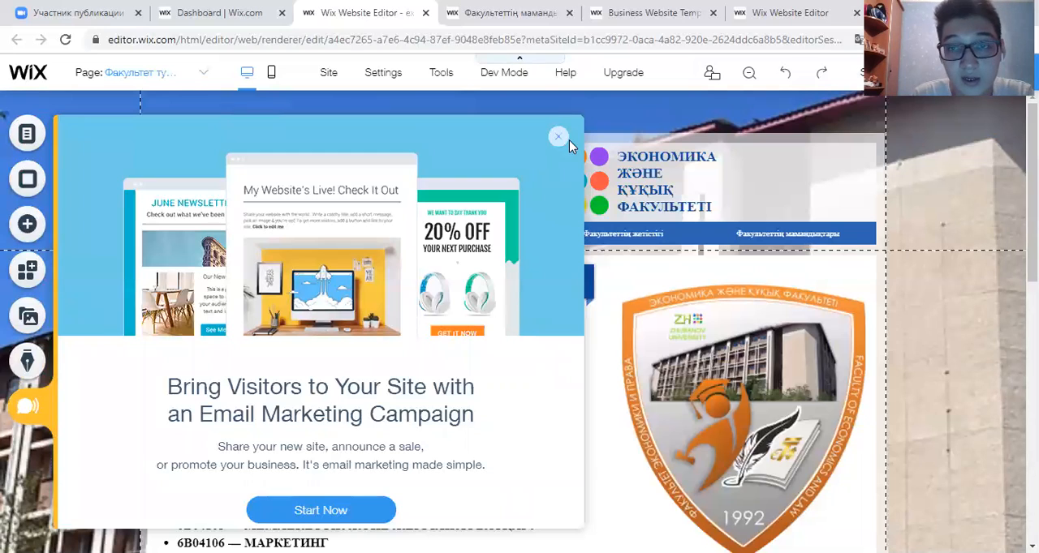
left_click(559, 139)
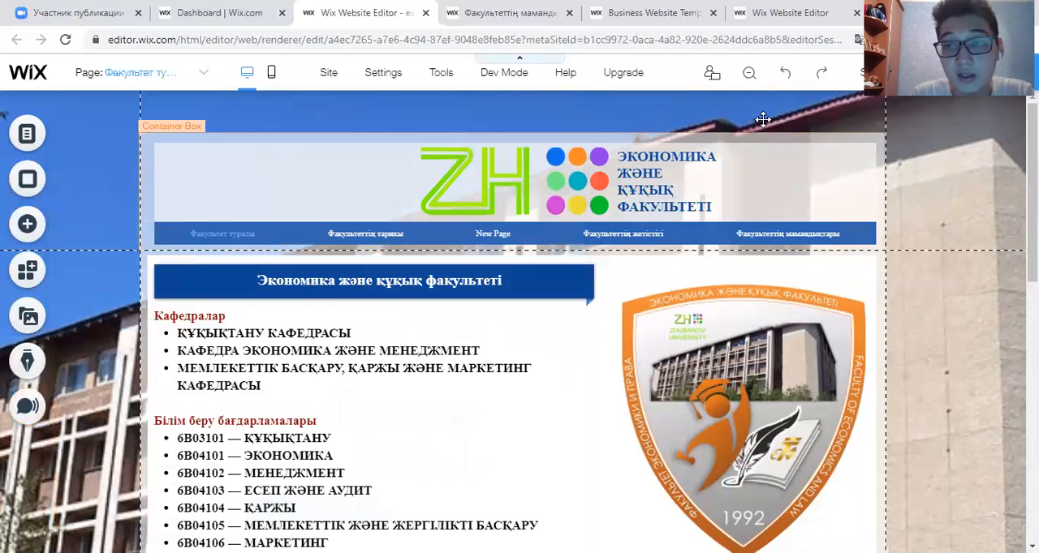
- Undo and redo the last page order change, and show the page in the Zoom Out & Reorder view
left_click(785, 79)
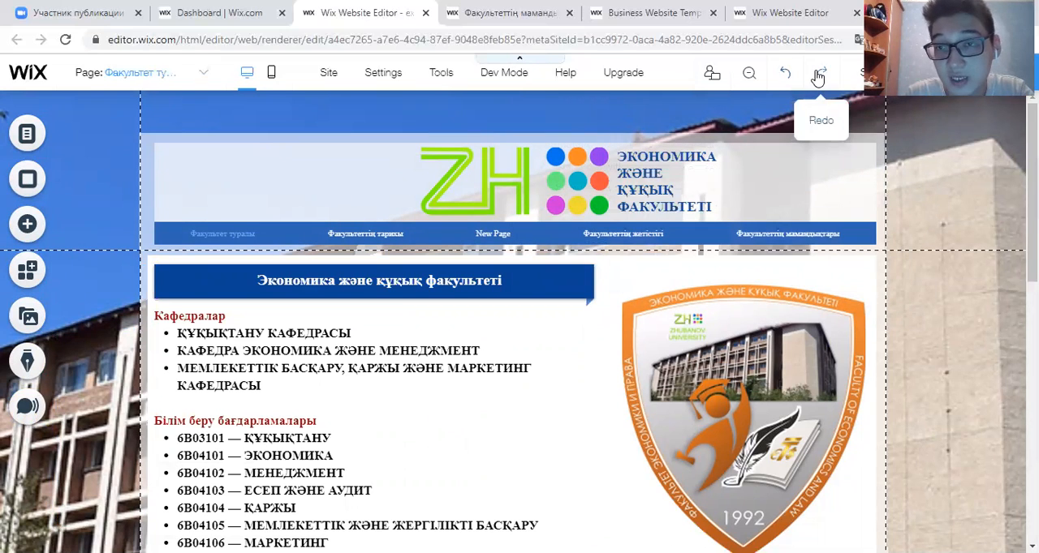
mouse_move(711, 77)
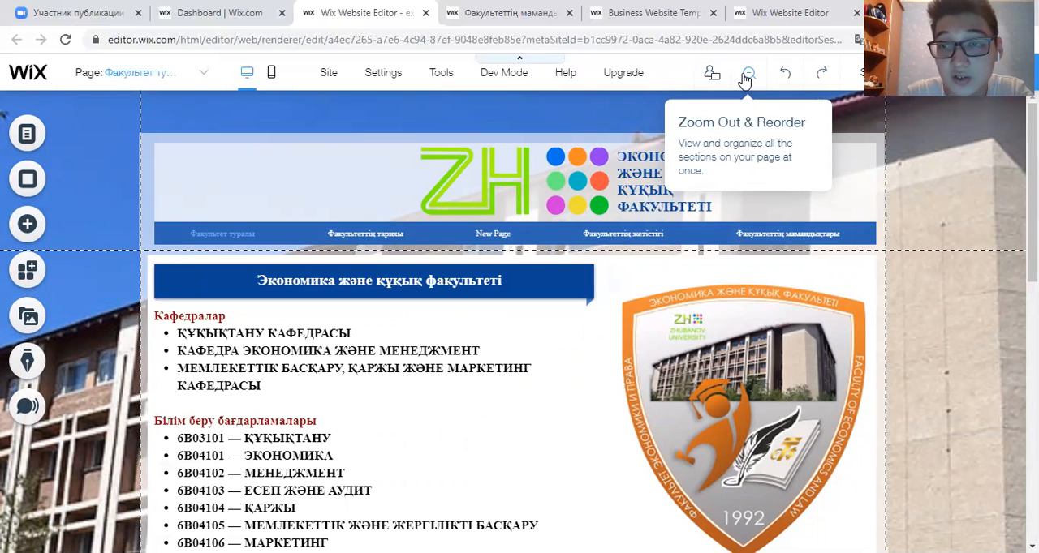
left_click(745, 77)
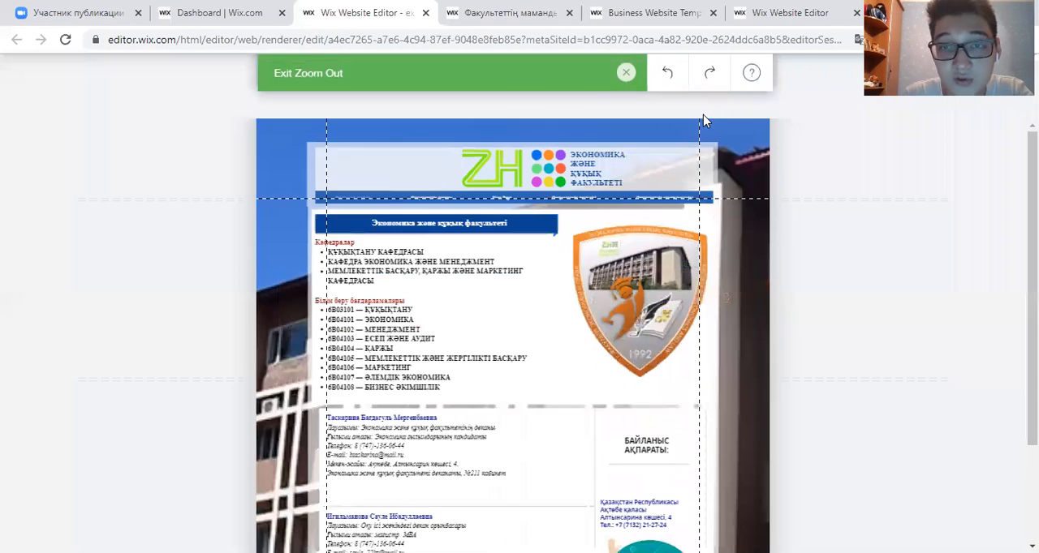
- Exit the Zoom Out view and preview the site, looking through the home page and opening the Факультеттің тарихы page
left_click(633, 76)
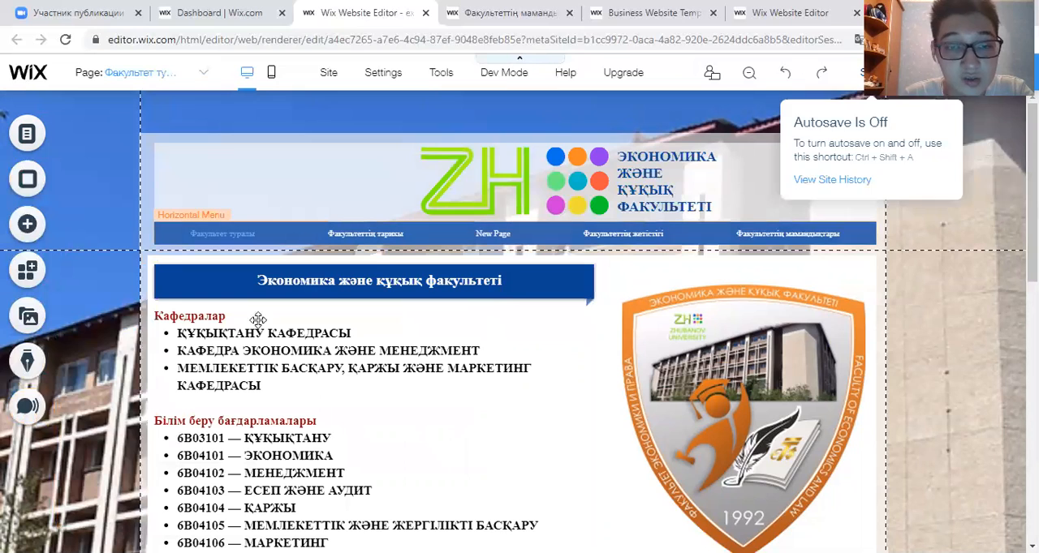
left_click(938, 73)
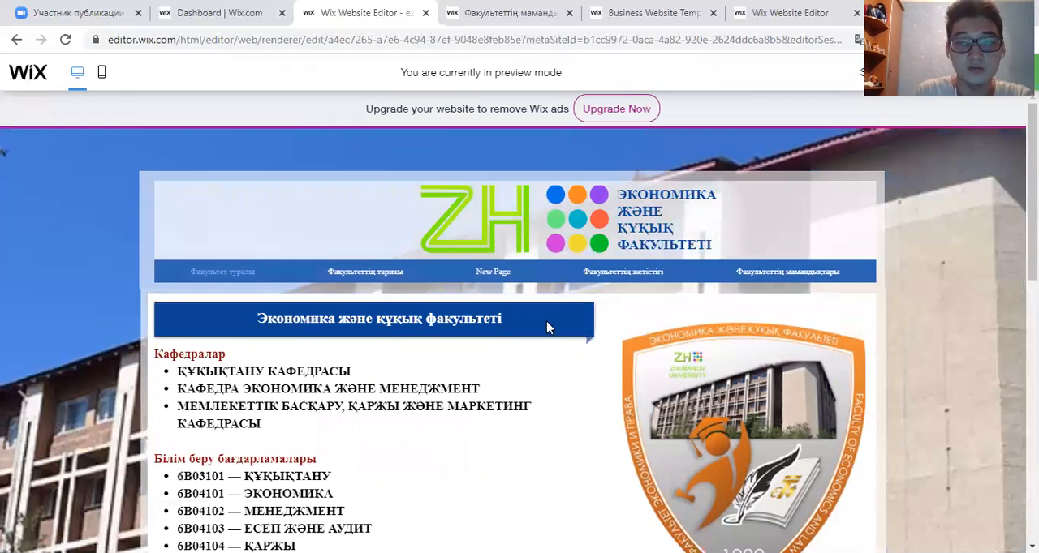
scroll(457, 272, "down", 10)
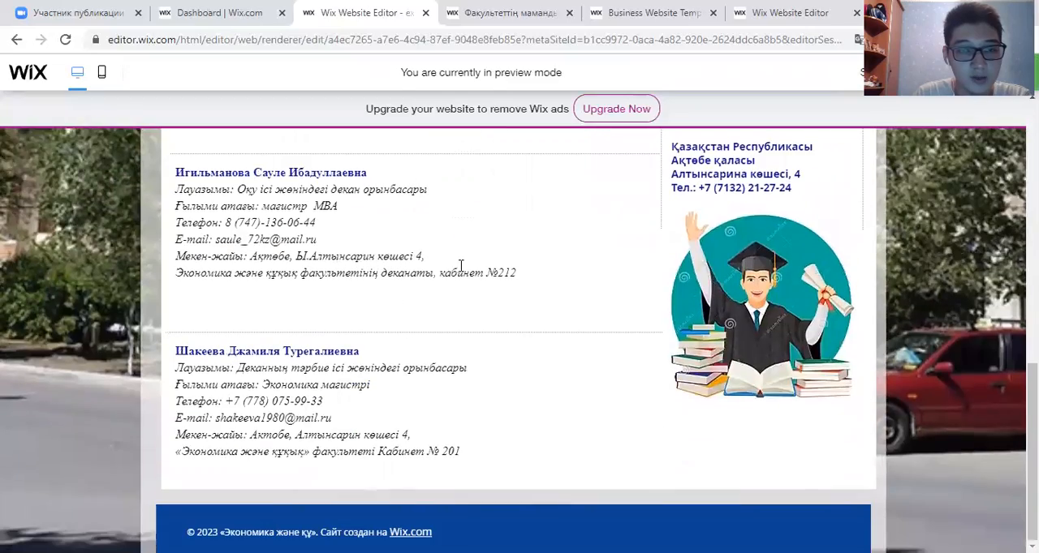
scroll(455, 268, "up", 5)
scroll(452, 268, "up", 5)
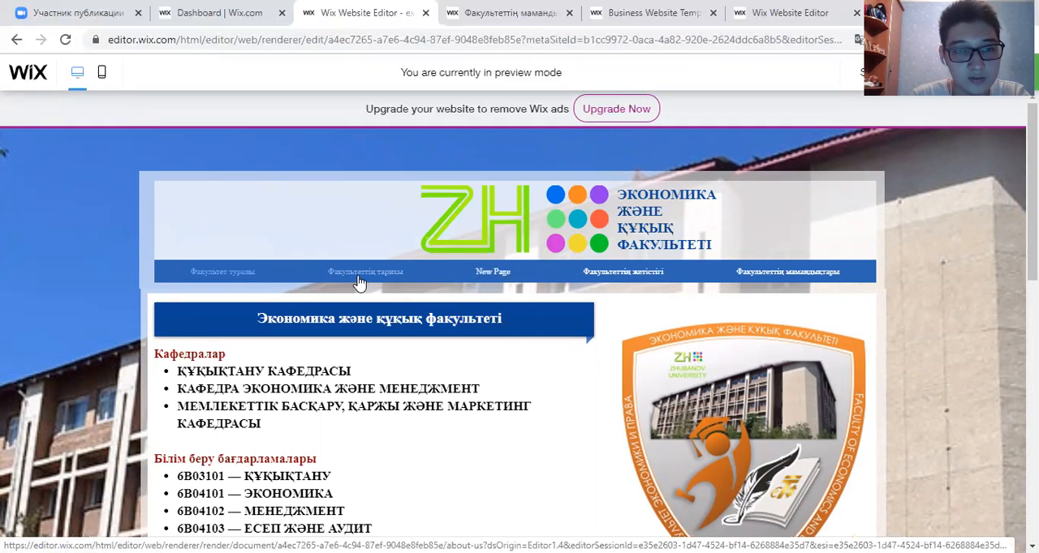
left_click(359, 280)
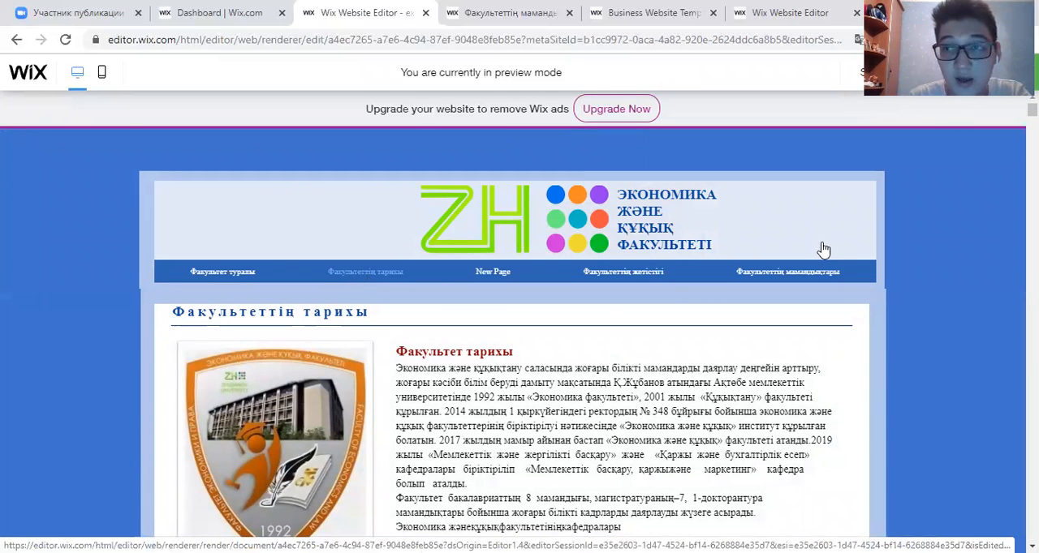
- Leave the preview, save the site and change the ending of its free web address to econlaw
left_click(943, 72)
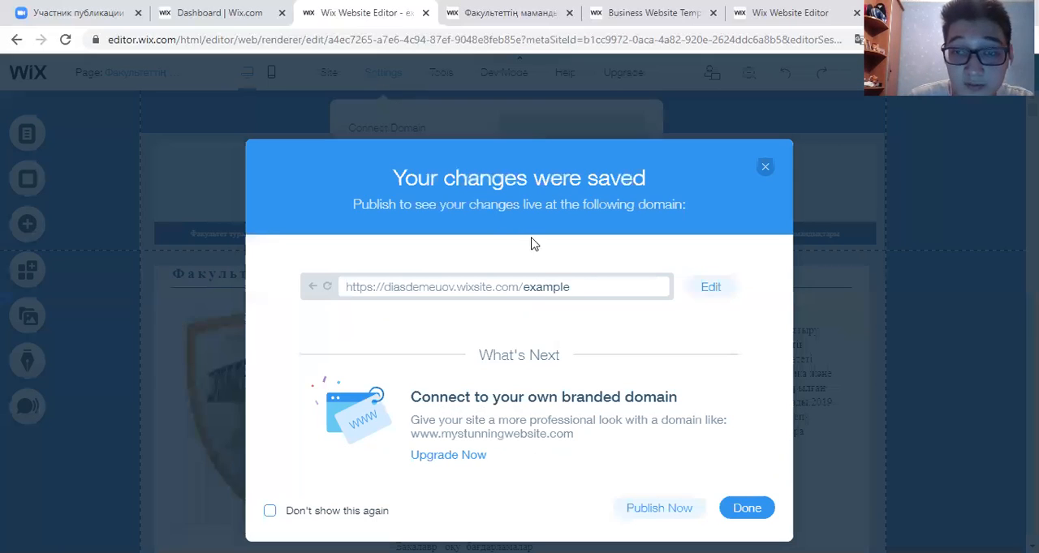
left_click(699, 289)
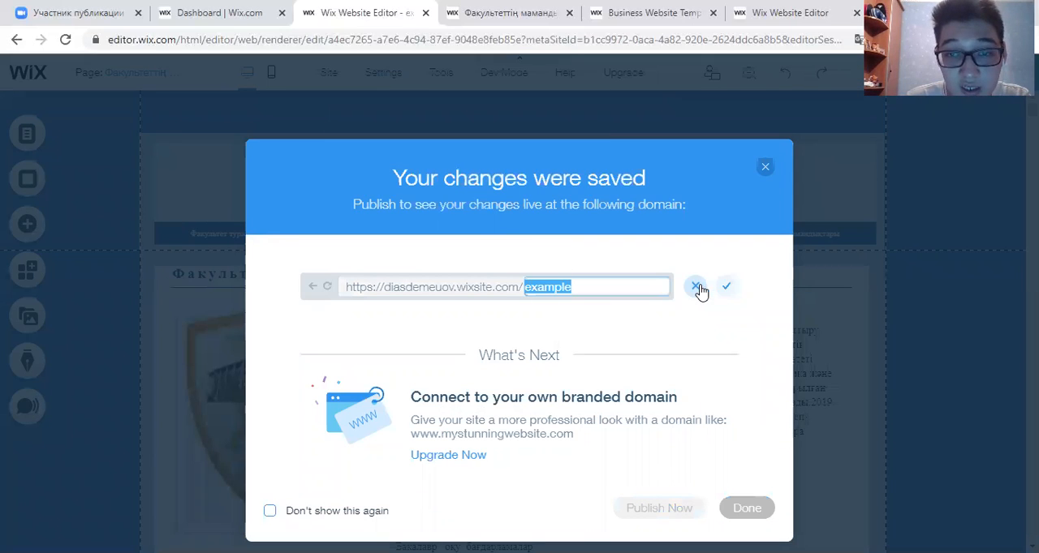
key("BackSpace")
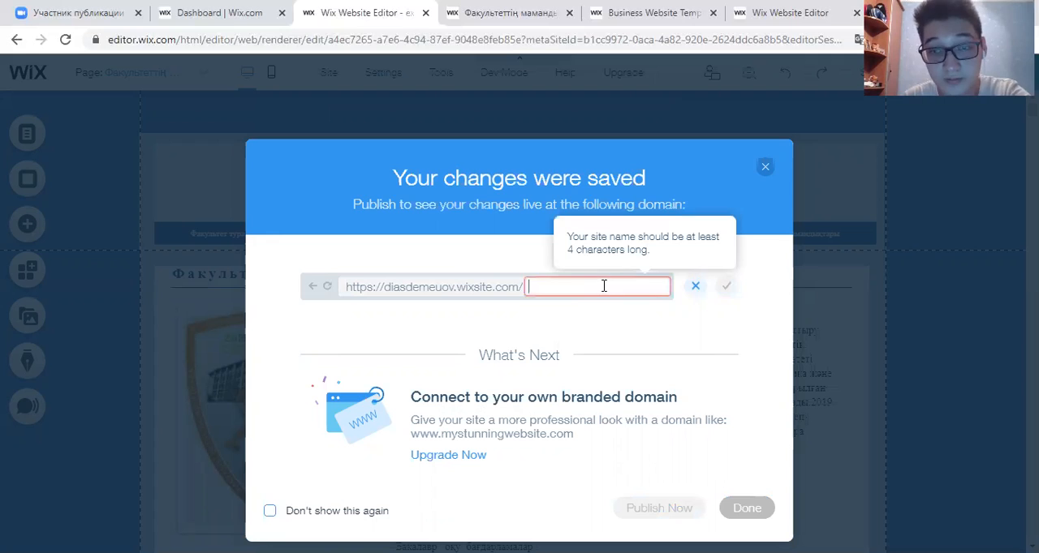
type("ec")
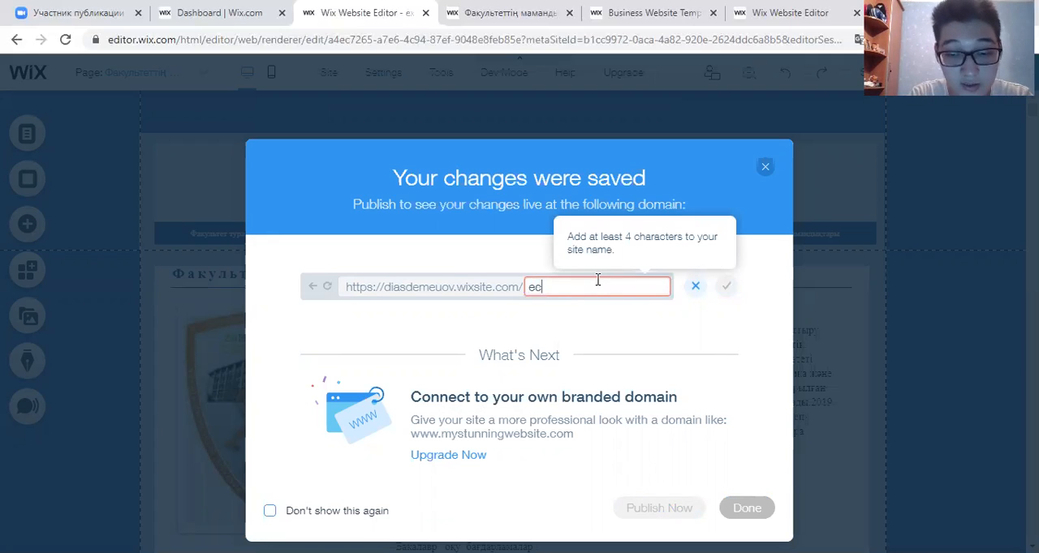
type("onlaw")
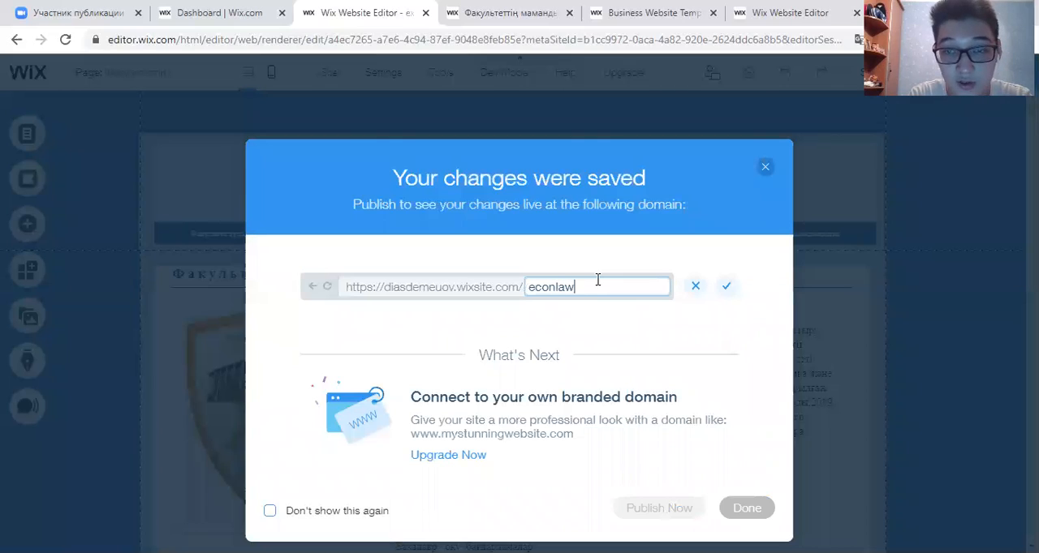
left_click(726, 287)
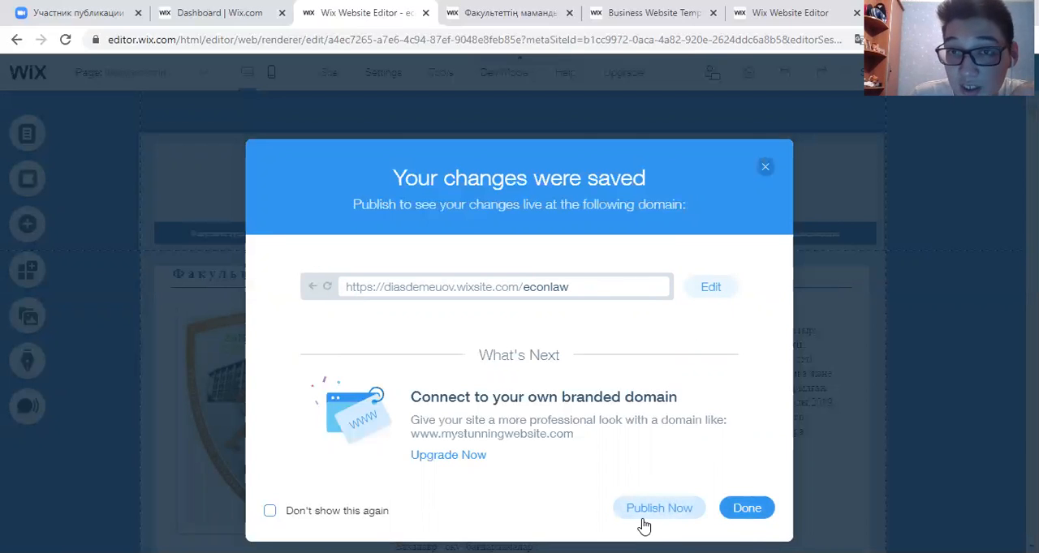
- Finish the save dialog without publishing and reload the open live Факультеттің мамандықтары page to check it
left_click(483, 14)
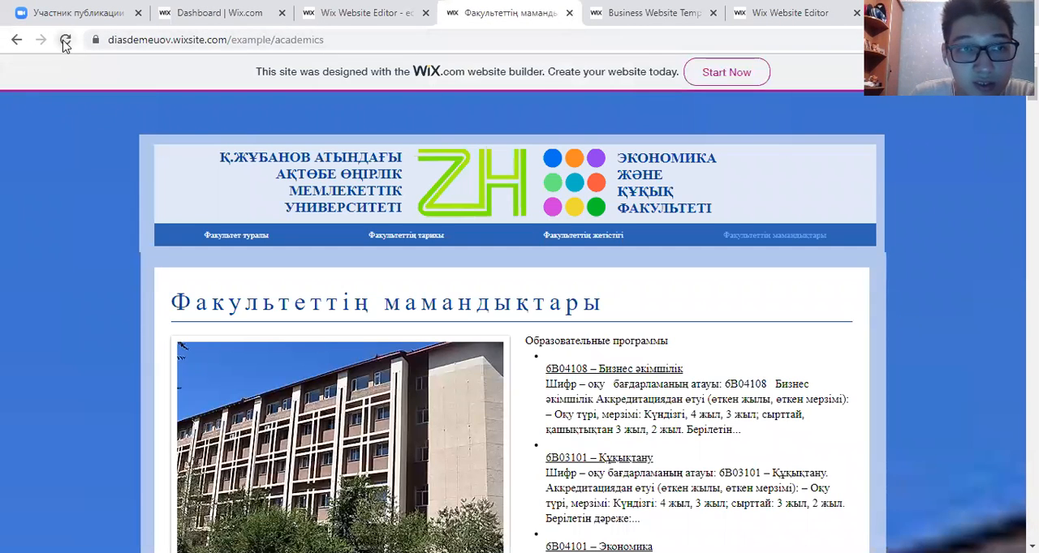
left_click(366, 13)
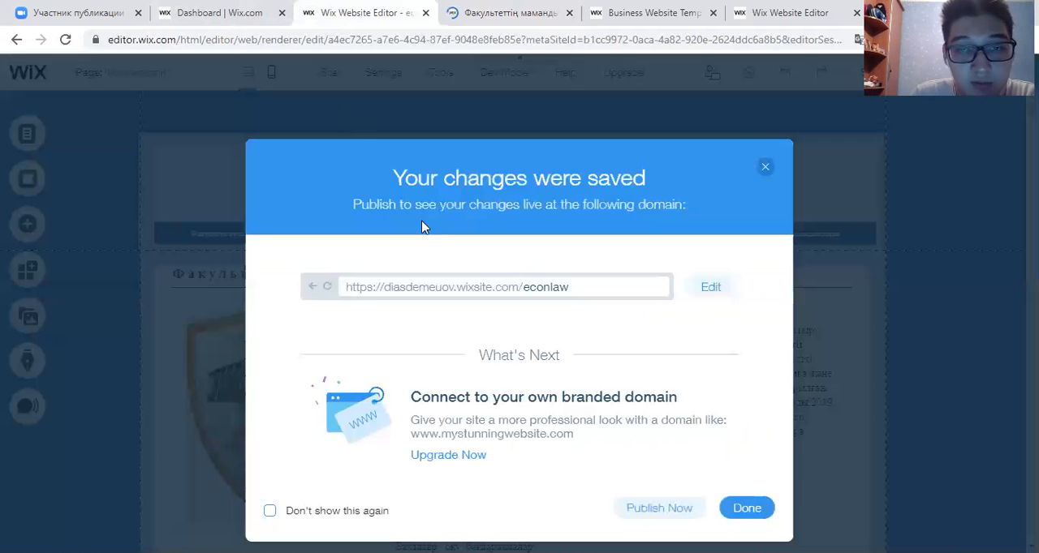
left_click(734, 508)
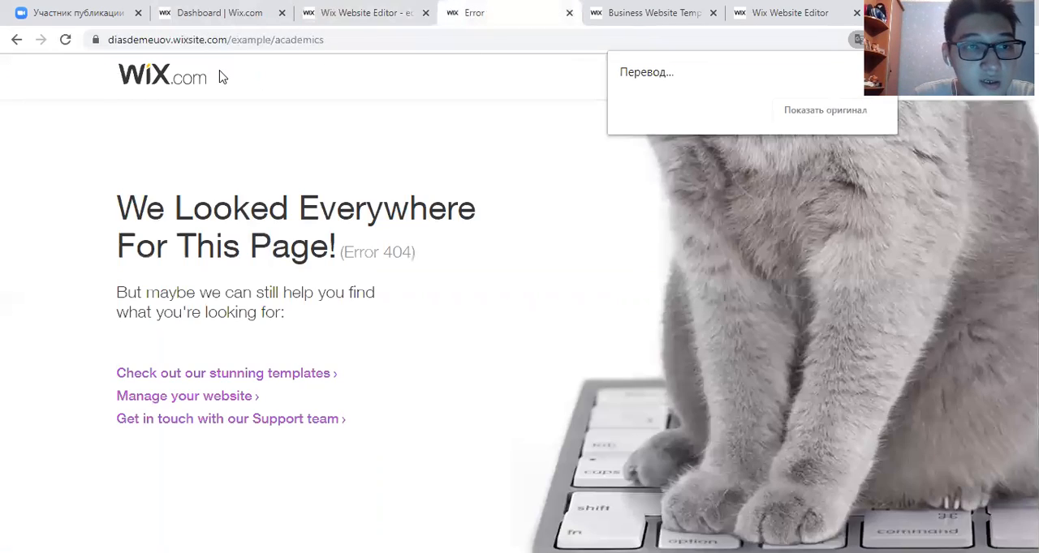
left_click(349, 24)
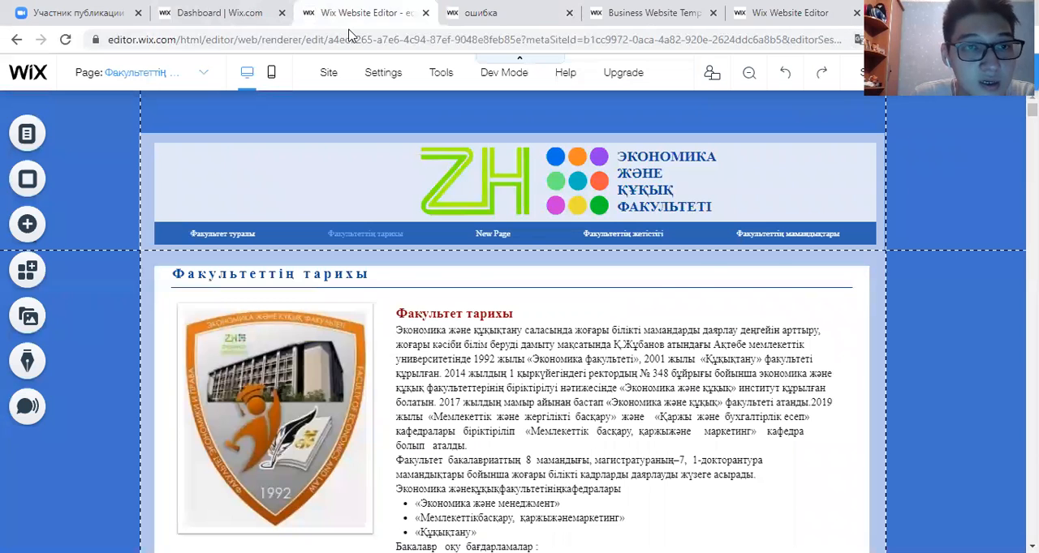
- Try to view the live site from the Econlaw dashboard, and show the opened page in its original language
left_click(219, 12)
left_click(442, 217)
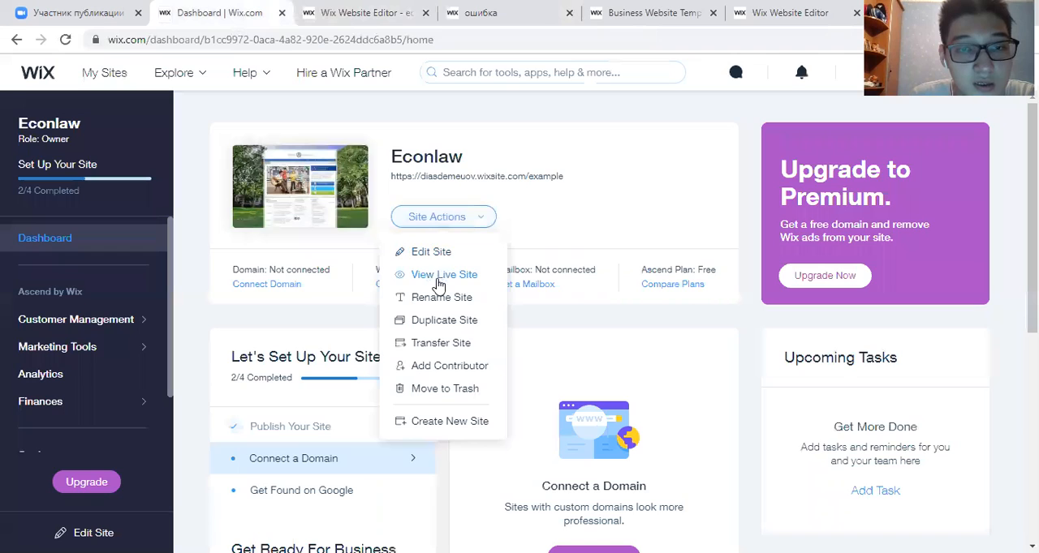
left_click(439, 280)
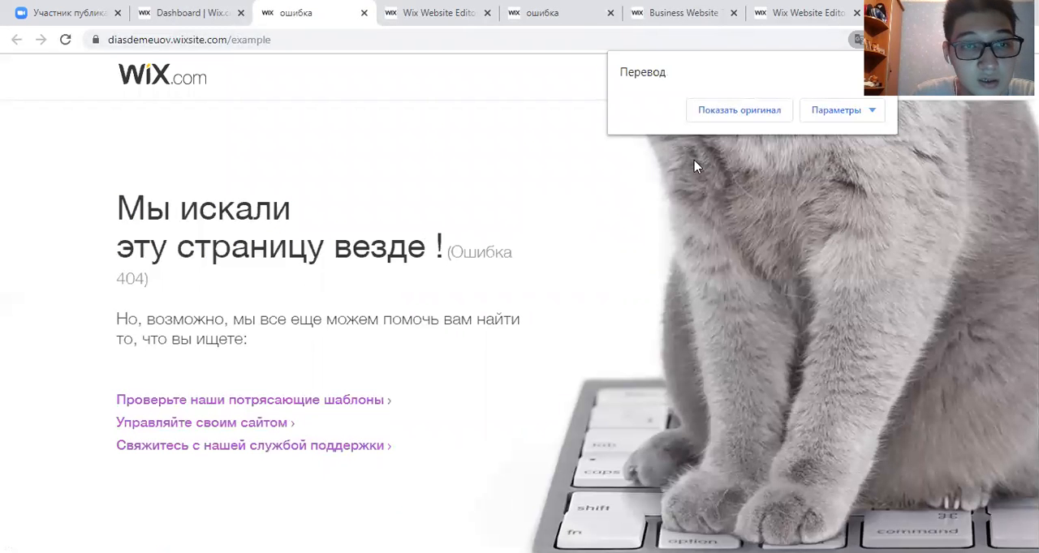
left_click(724, 112)
- Go back from the Econlaw dashboard to My Sites and reopen the site's dashboard to refresh its address
left_click(193, 12)
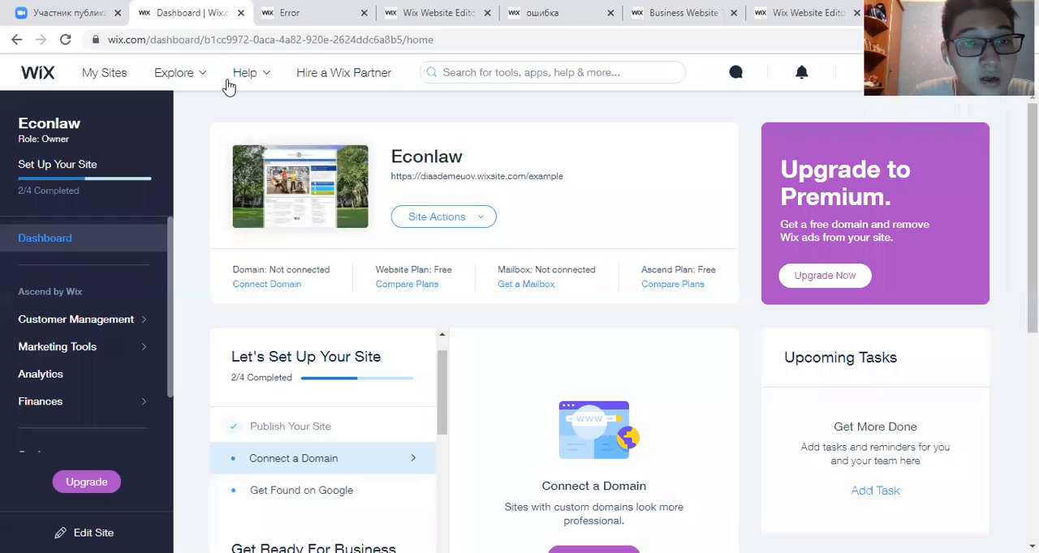
left_click(438, 216)
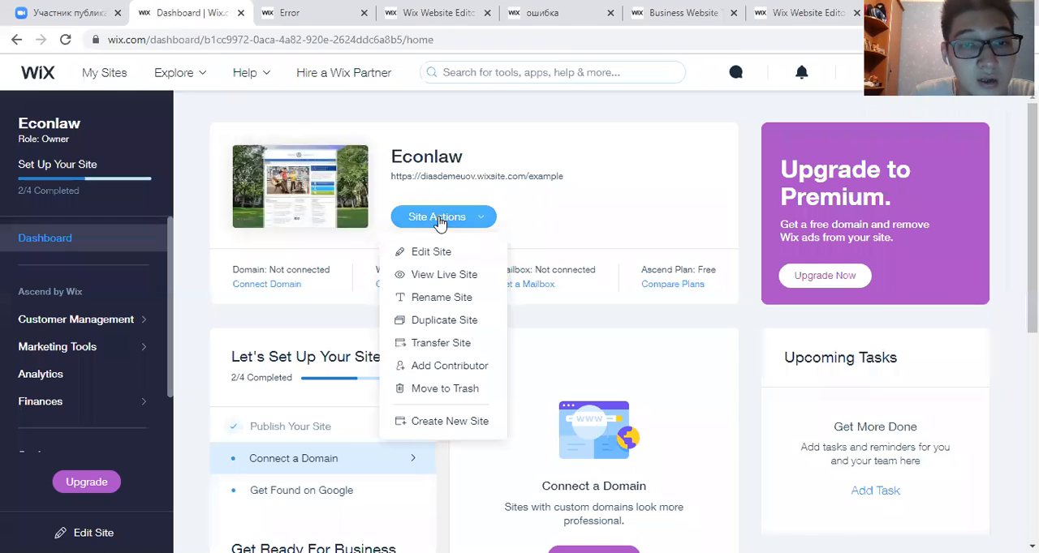
left_click(16, 39)
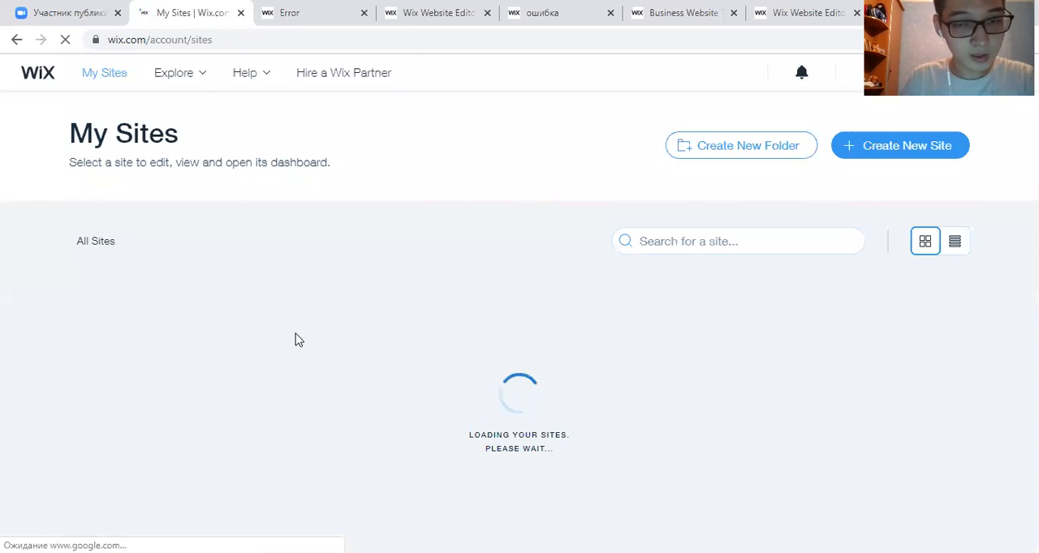
mouse_move(271, 360)
scroll(220, 356, "down", 1)
left_click(210, 336)
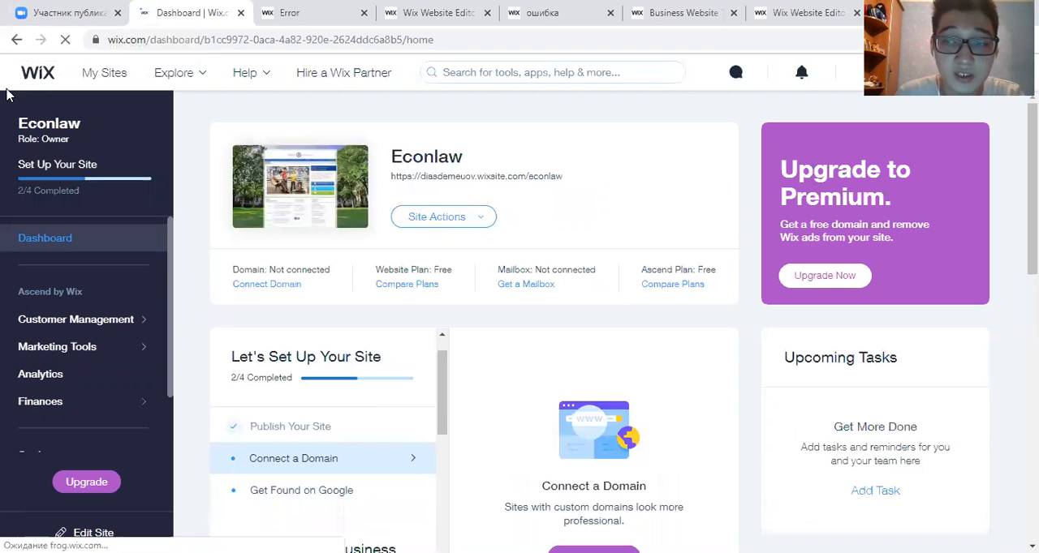
- View the live Econlaw site from its dashboard and reload the opened home page
left_click(456, 215)
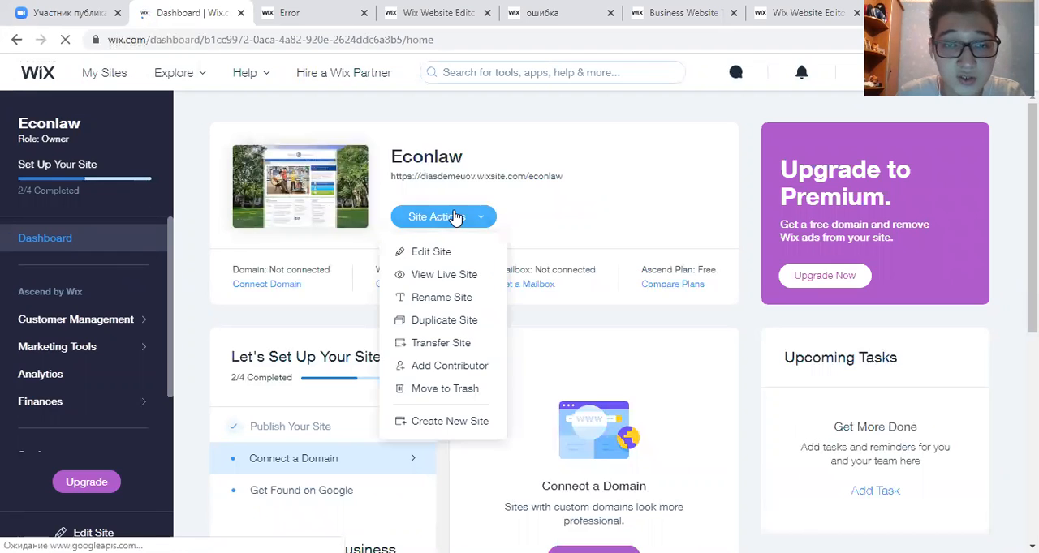
left_click(426, 276)
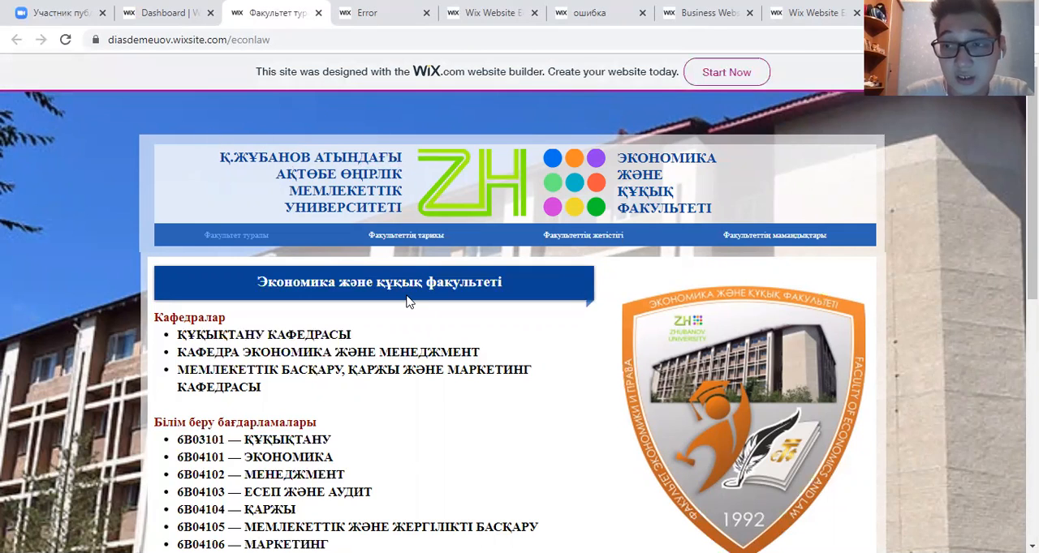
left_click(65, 40)
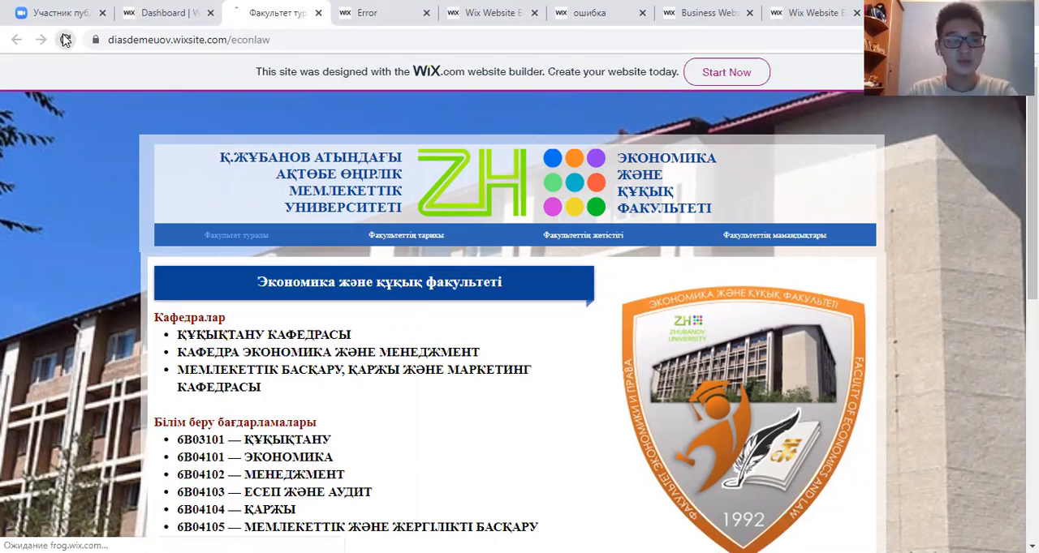